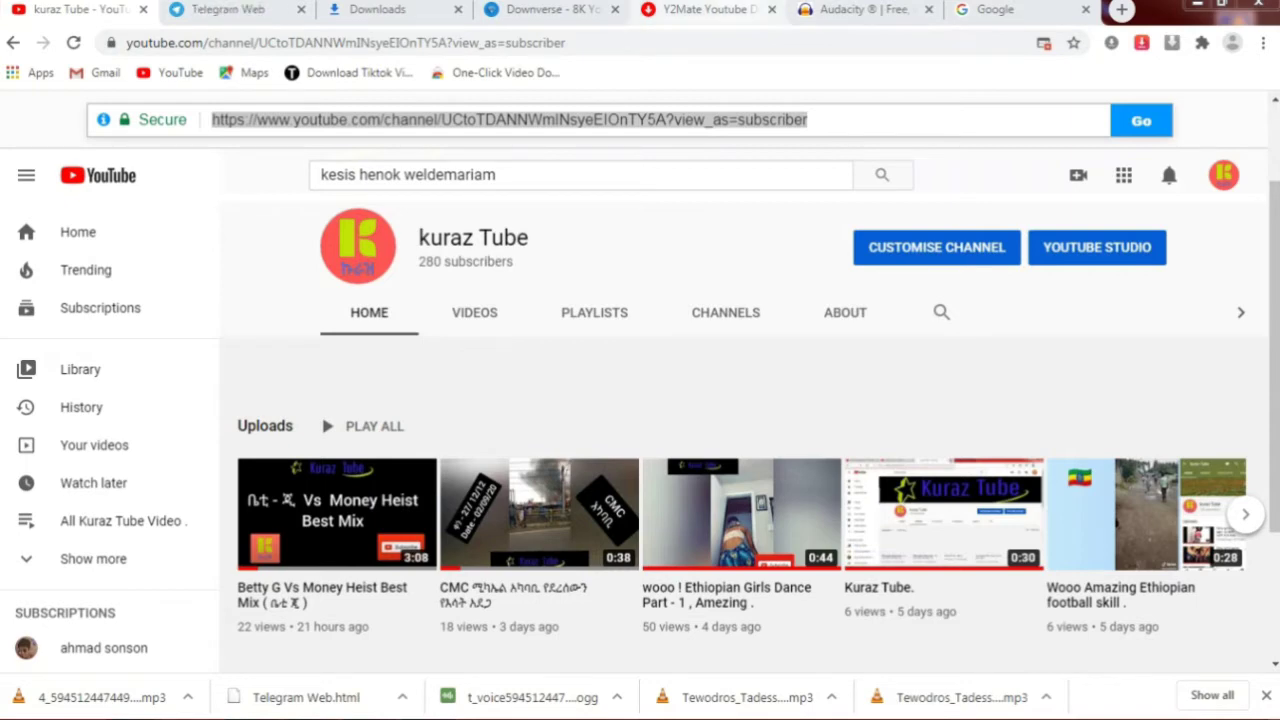
Search Google for "Audacity".
click(862, 10)
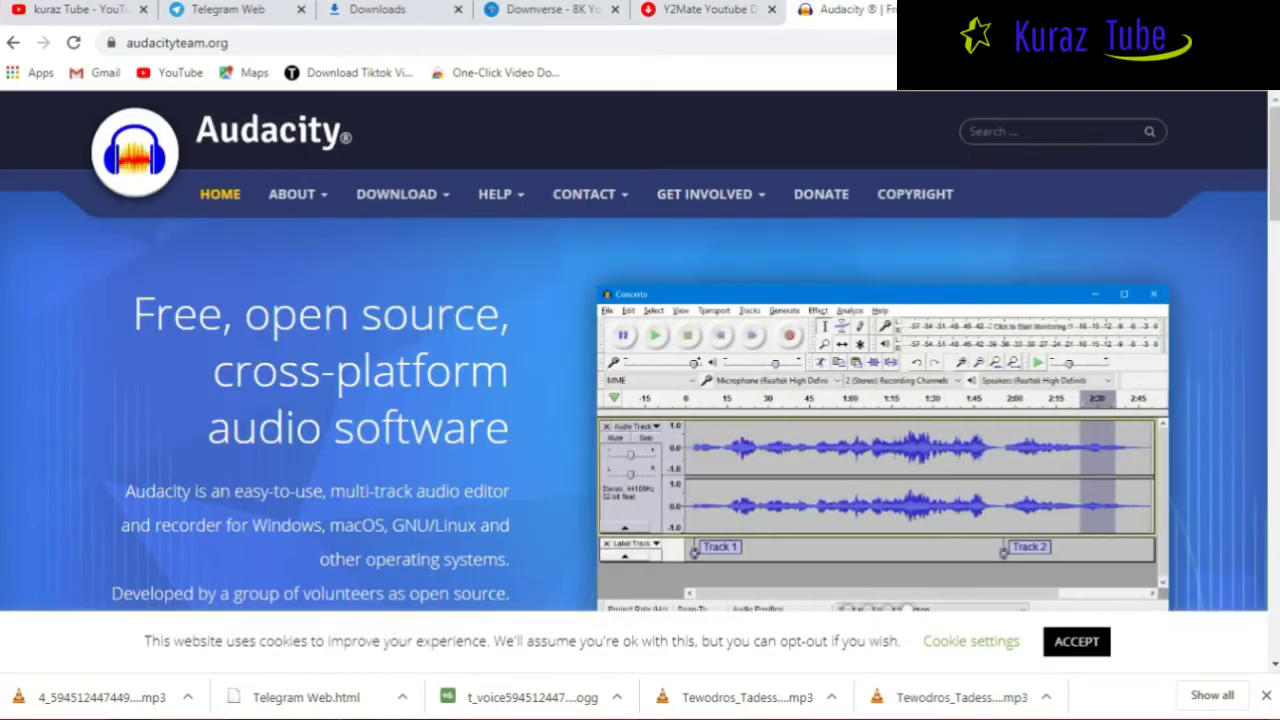
click(997, 10)
click(606, 373)
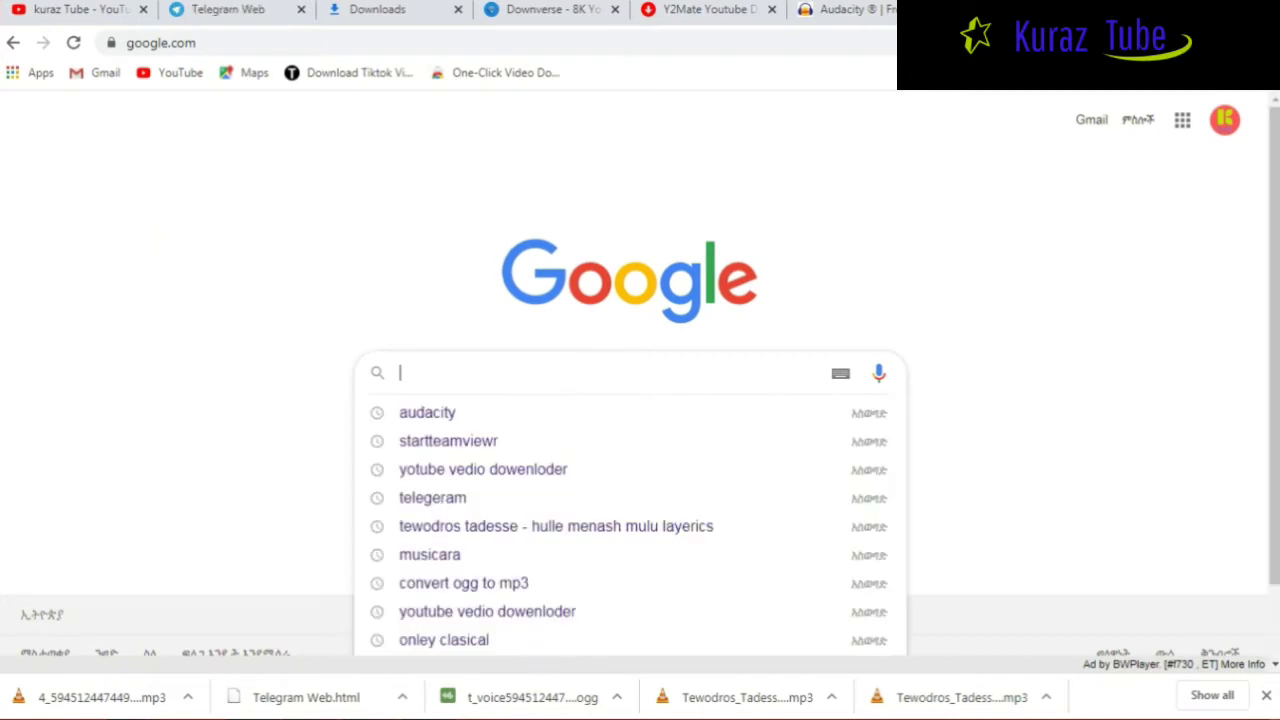
text(Audacity)
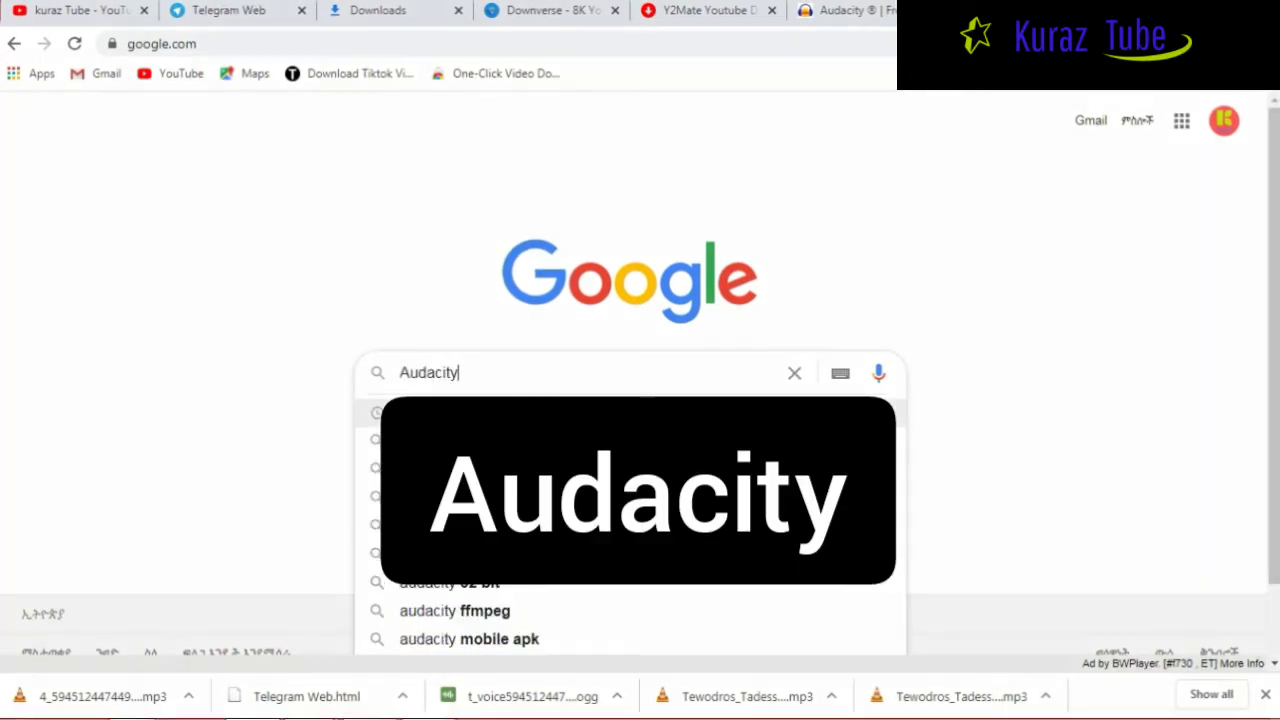
key(Return)
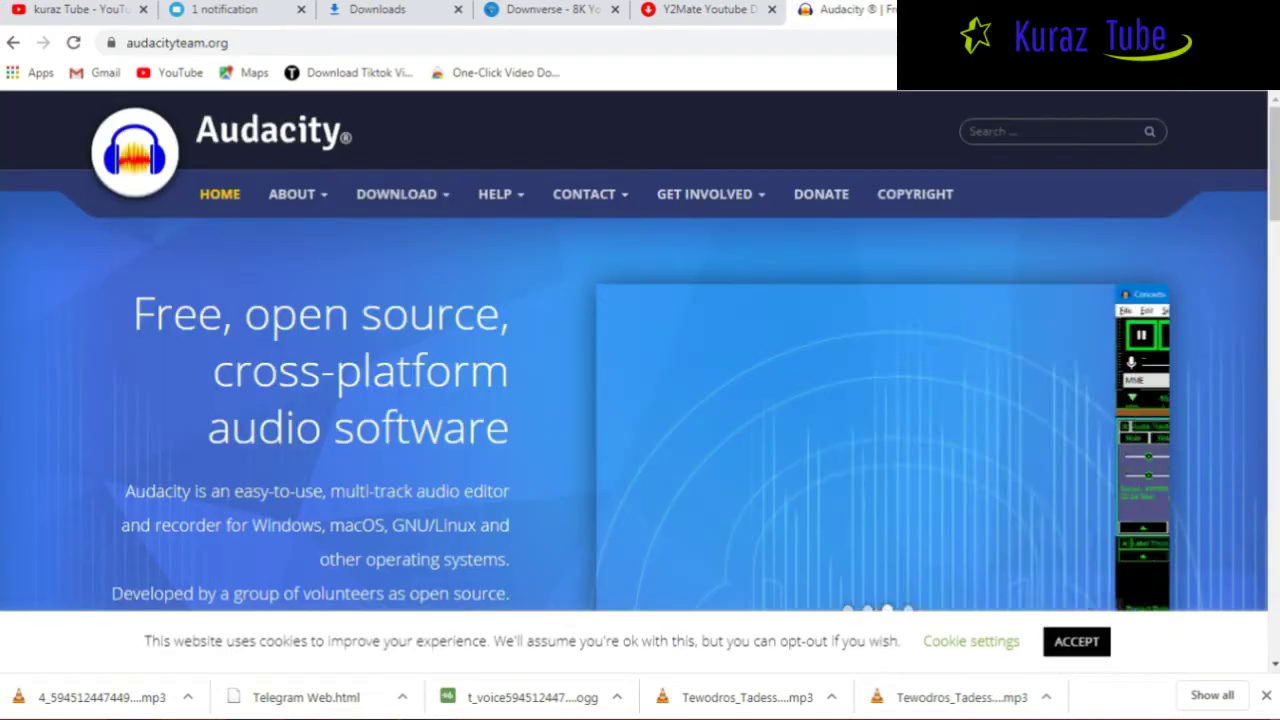
Find the Audacity download option on the home page of audacityteam.org.
mouse_move(710, 194)
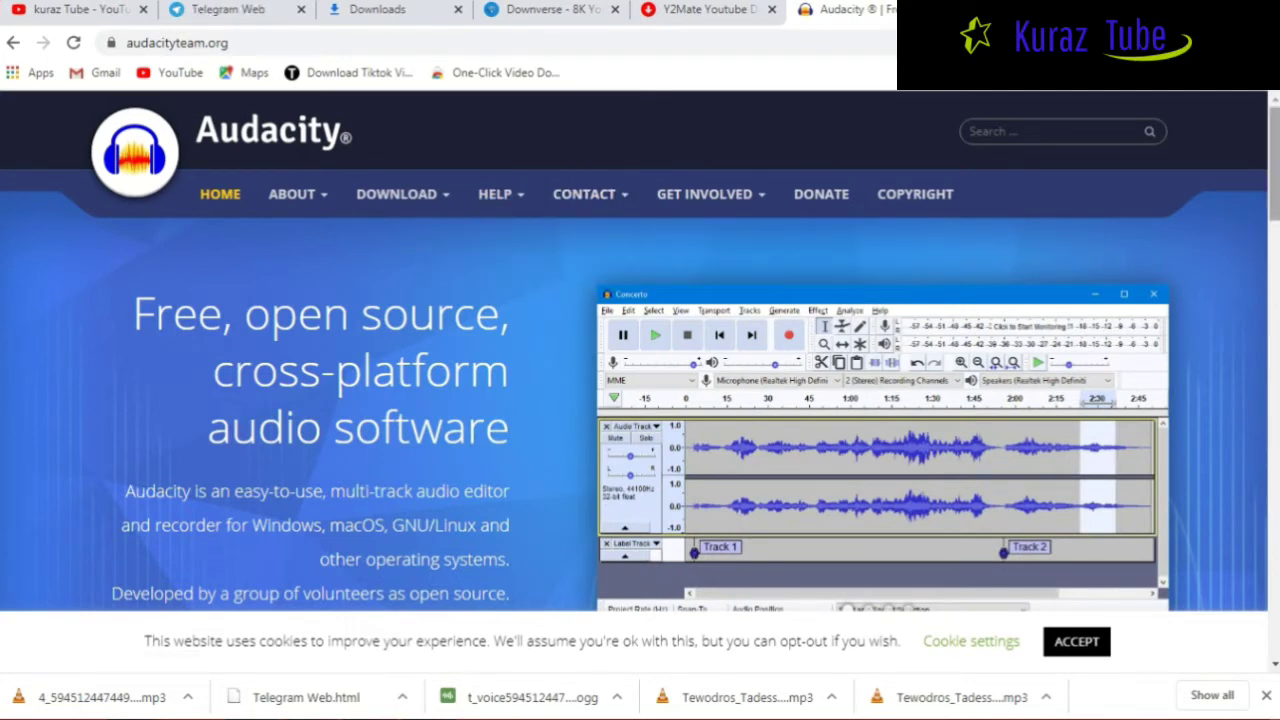
scroll(640, 350, down, 1)
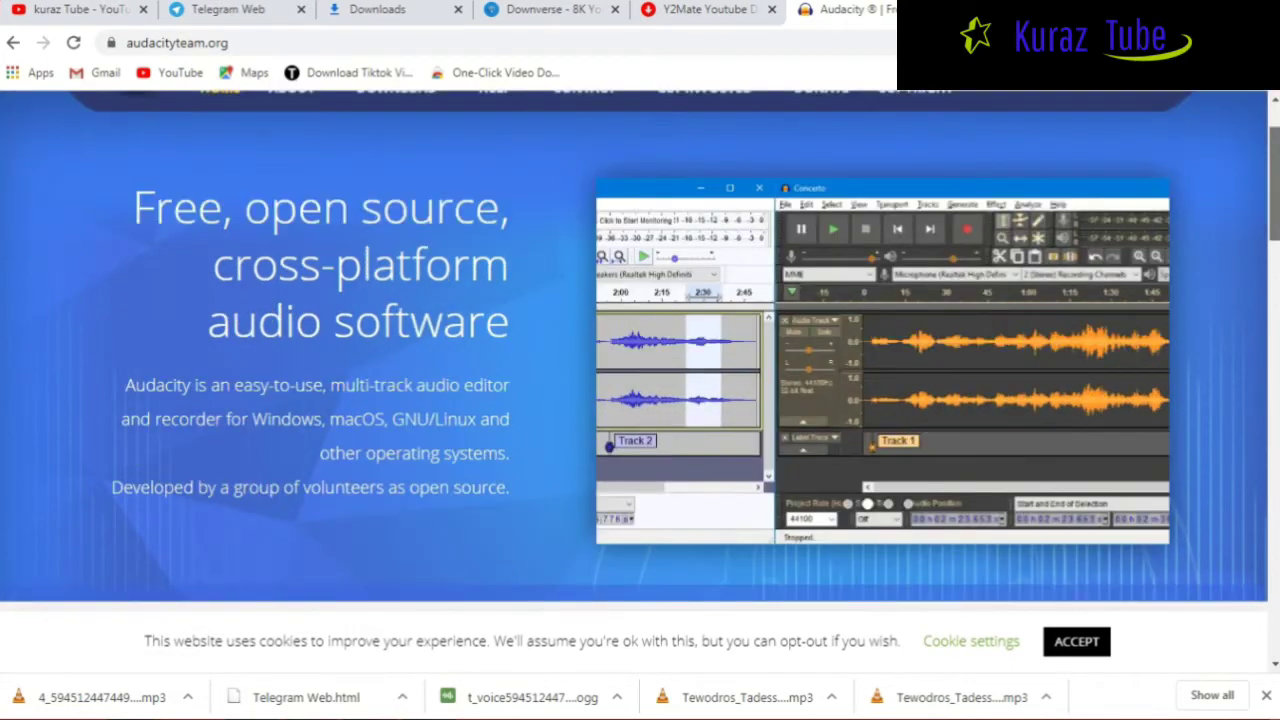
scroll(640, 350, down, 4)
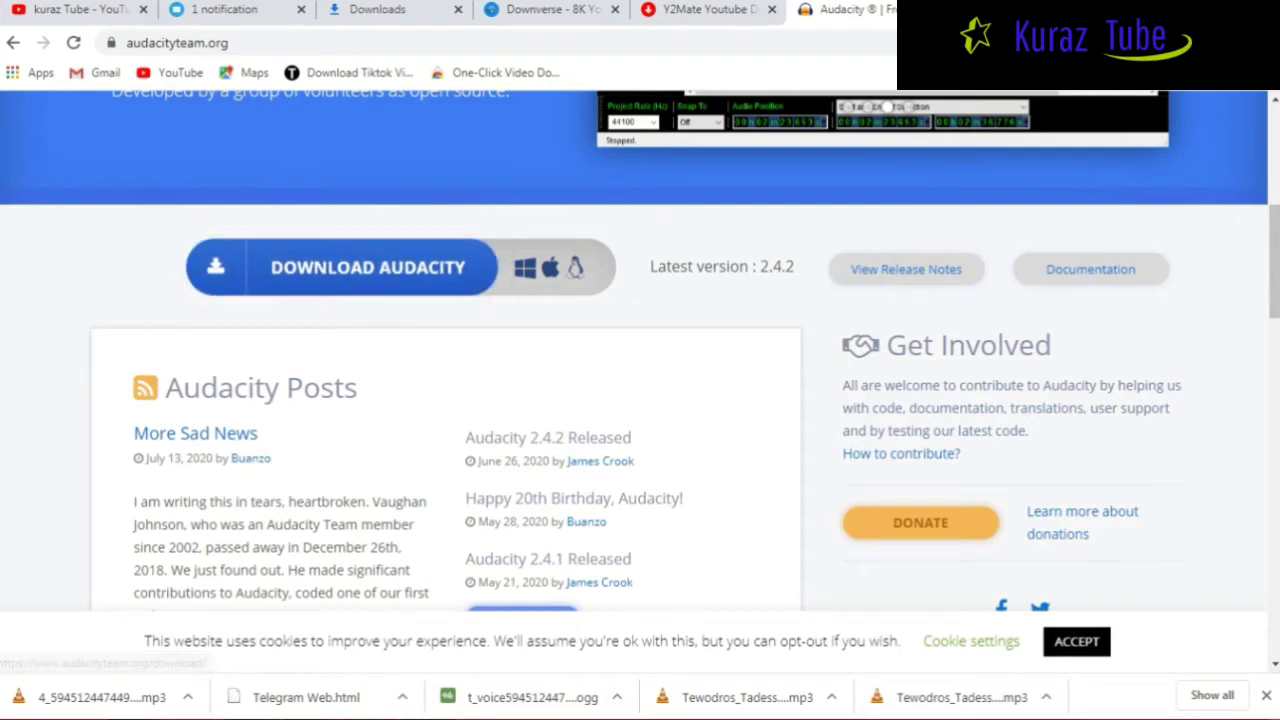
Switch to Audacity and open "Tewodros Tadesse - Hulle Menash Mulu.mp3" from the Downloads folder.
mouse_move(369, 708)
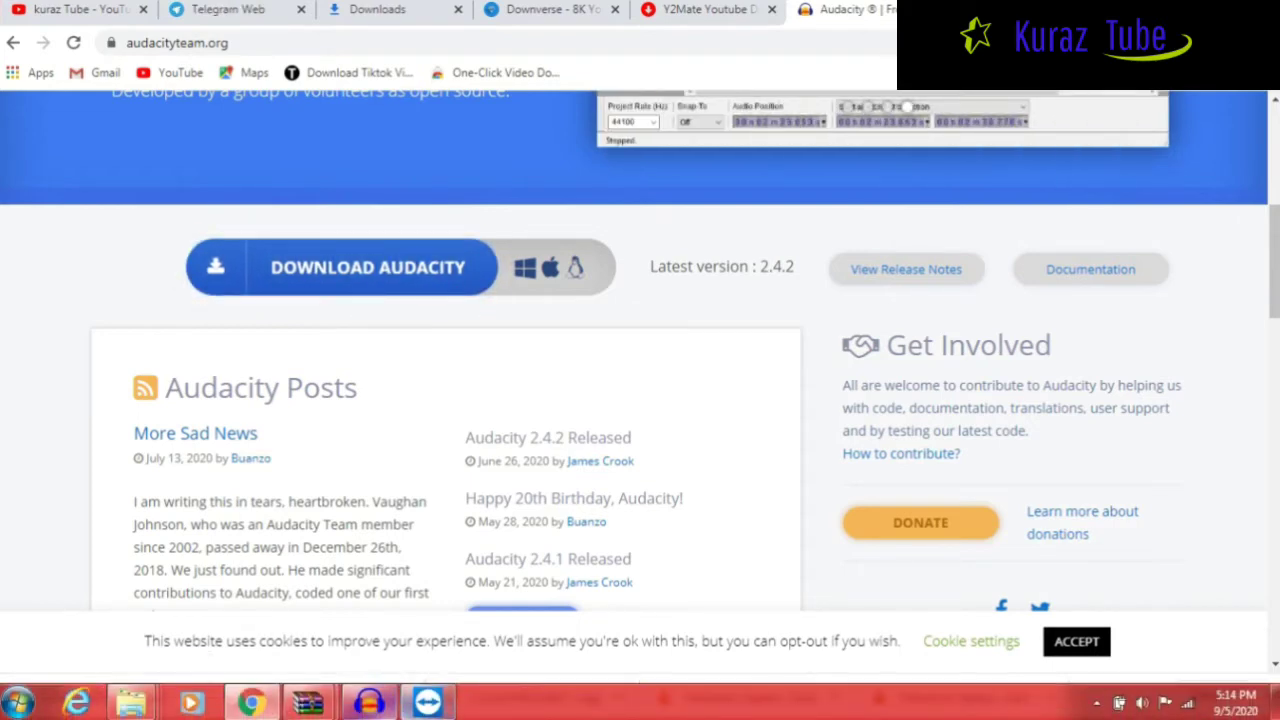
click(370, 703)
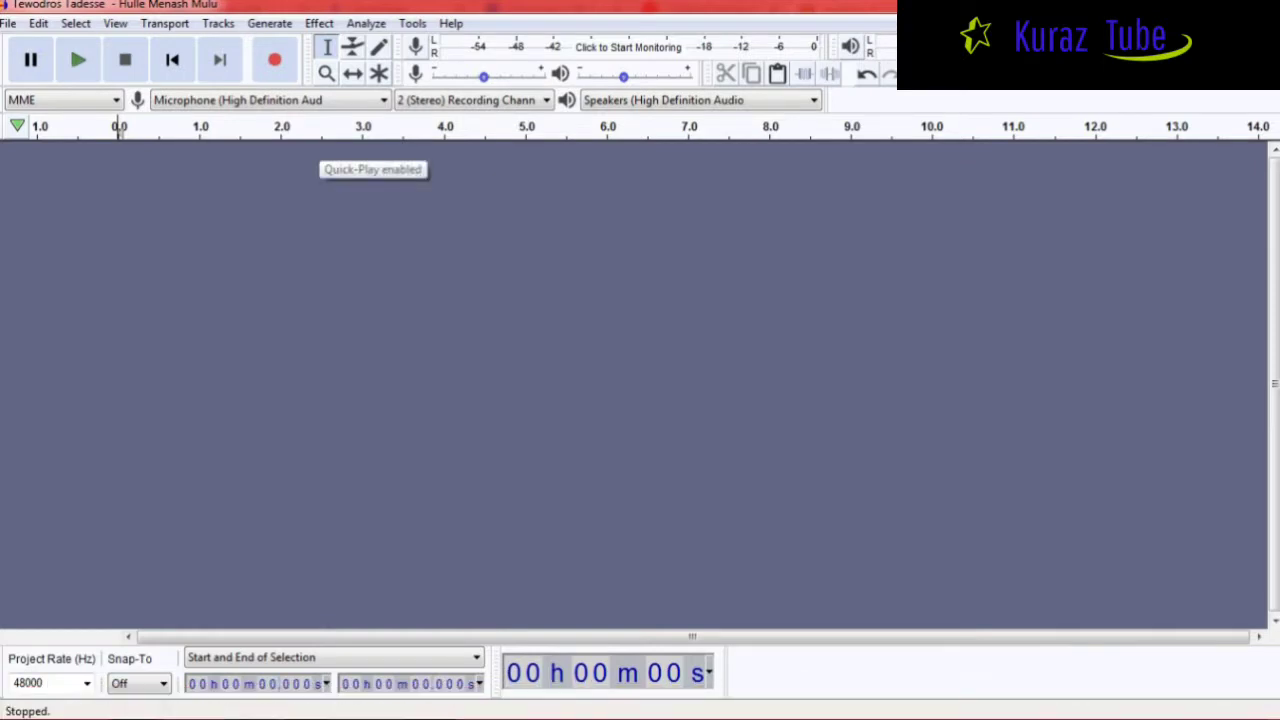
click(8, 23)
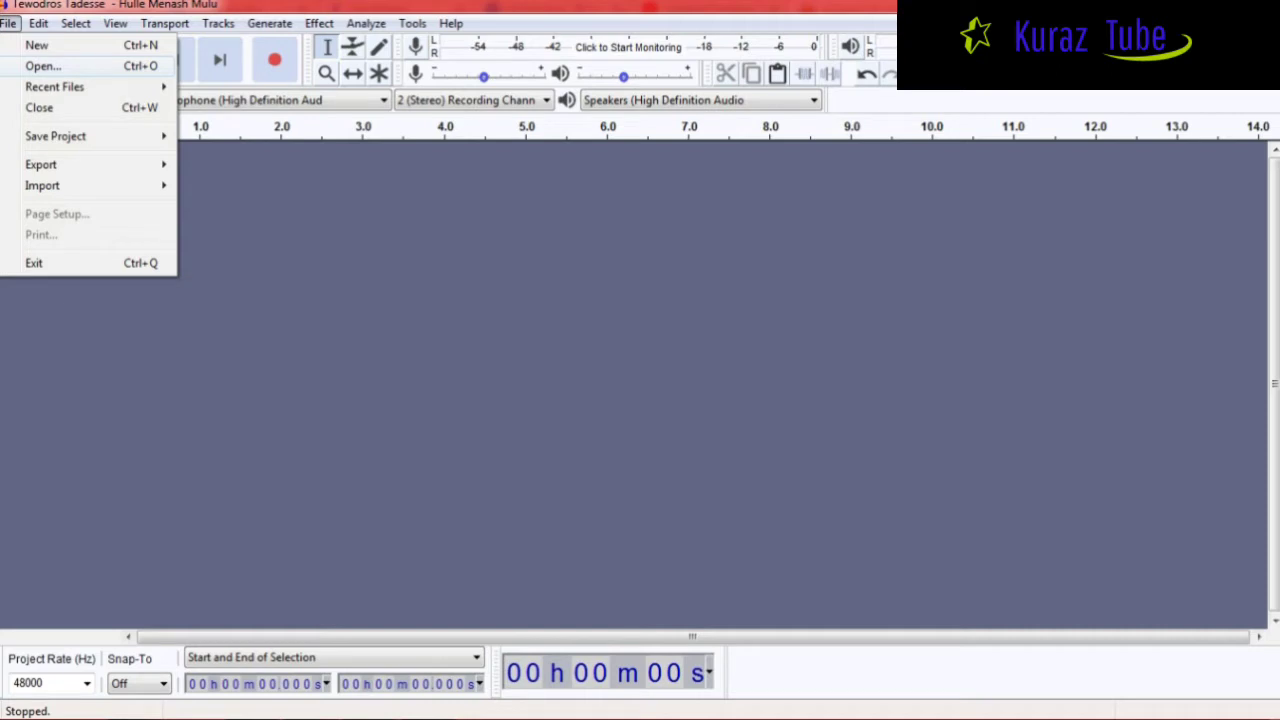
click(43, 66)
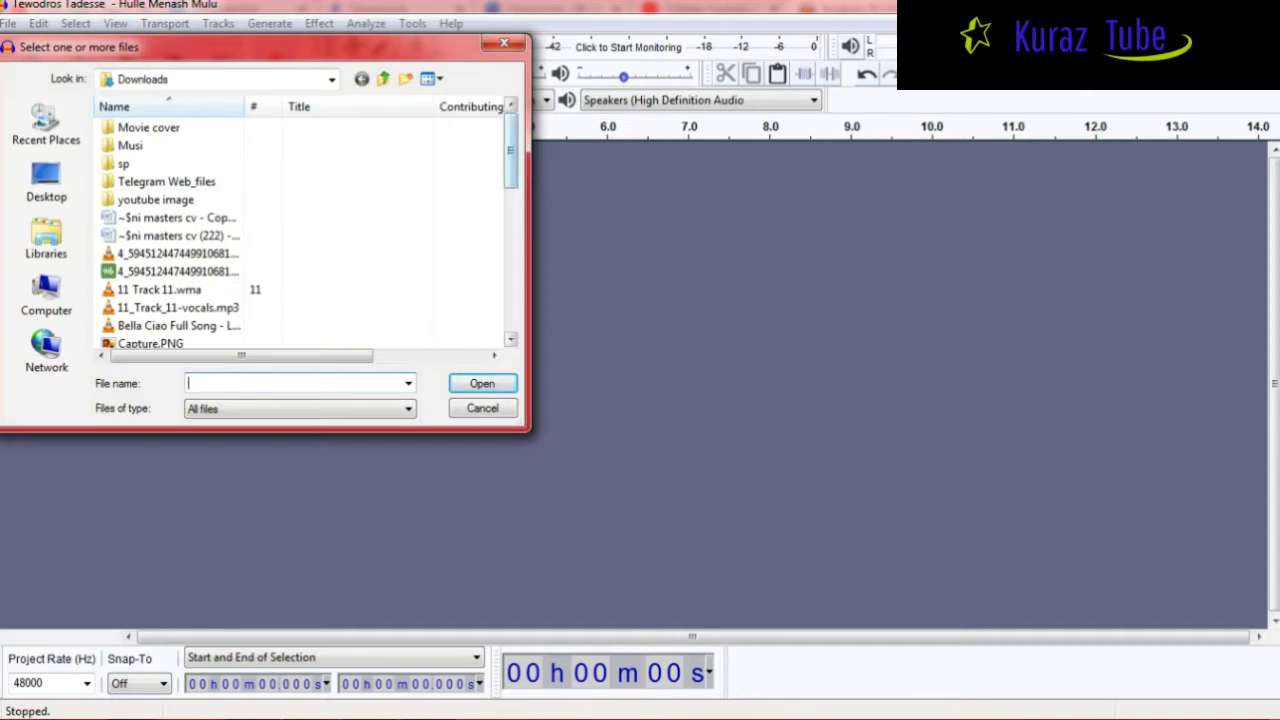
scroll(300, 230, down, 3)
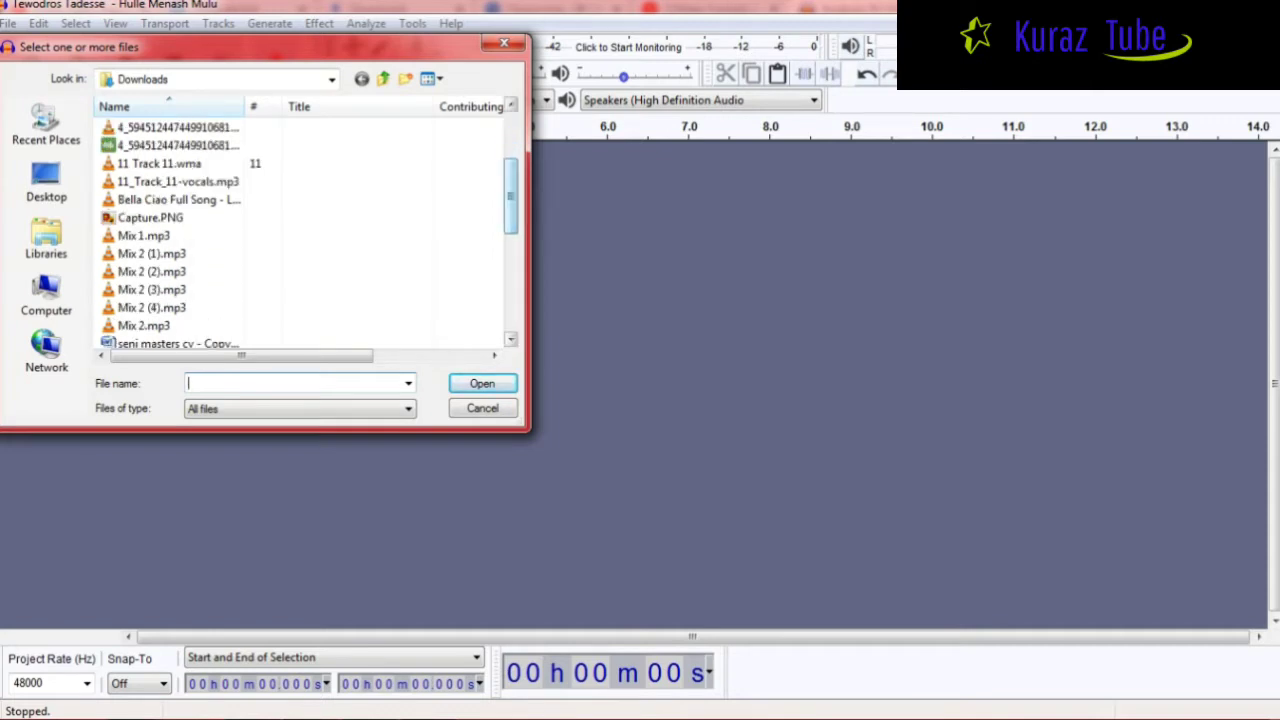
scroll(300, 230, down, 5)
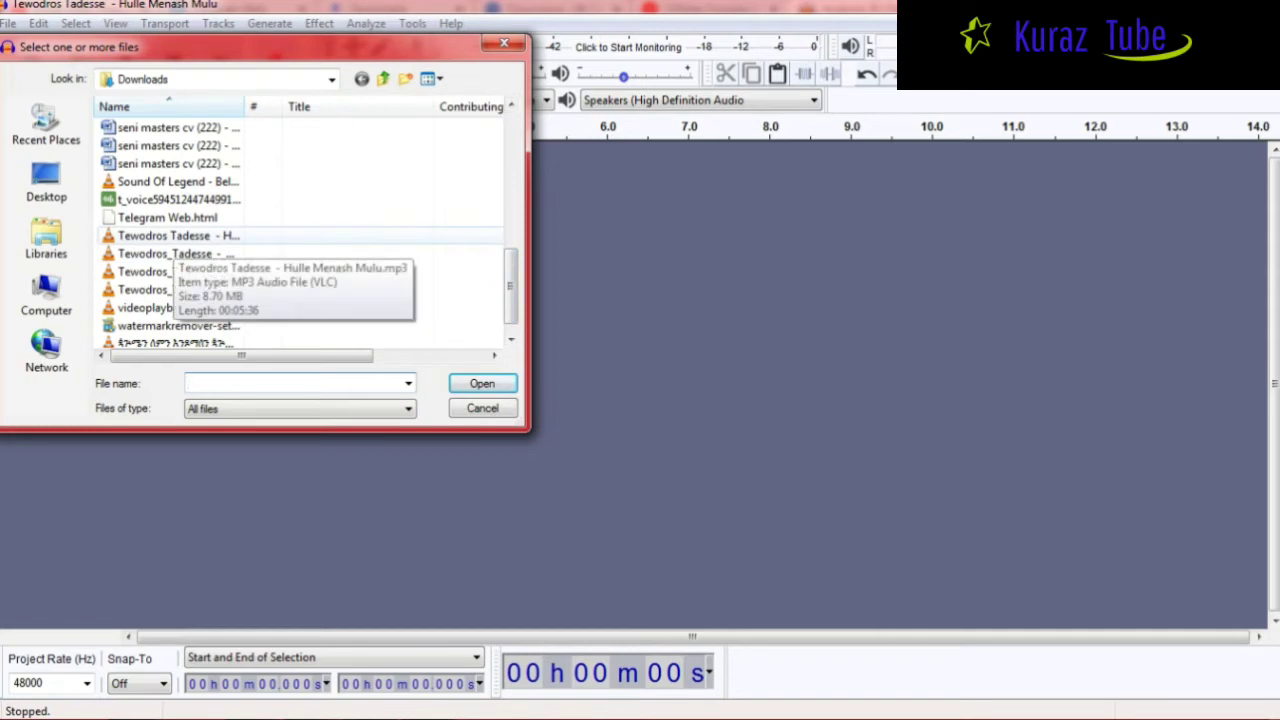
click(175, 236)
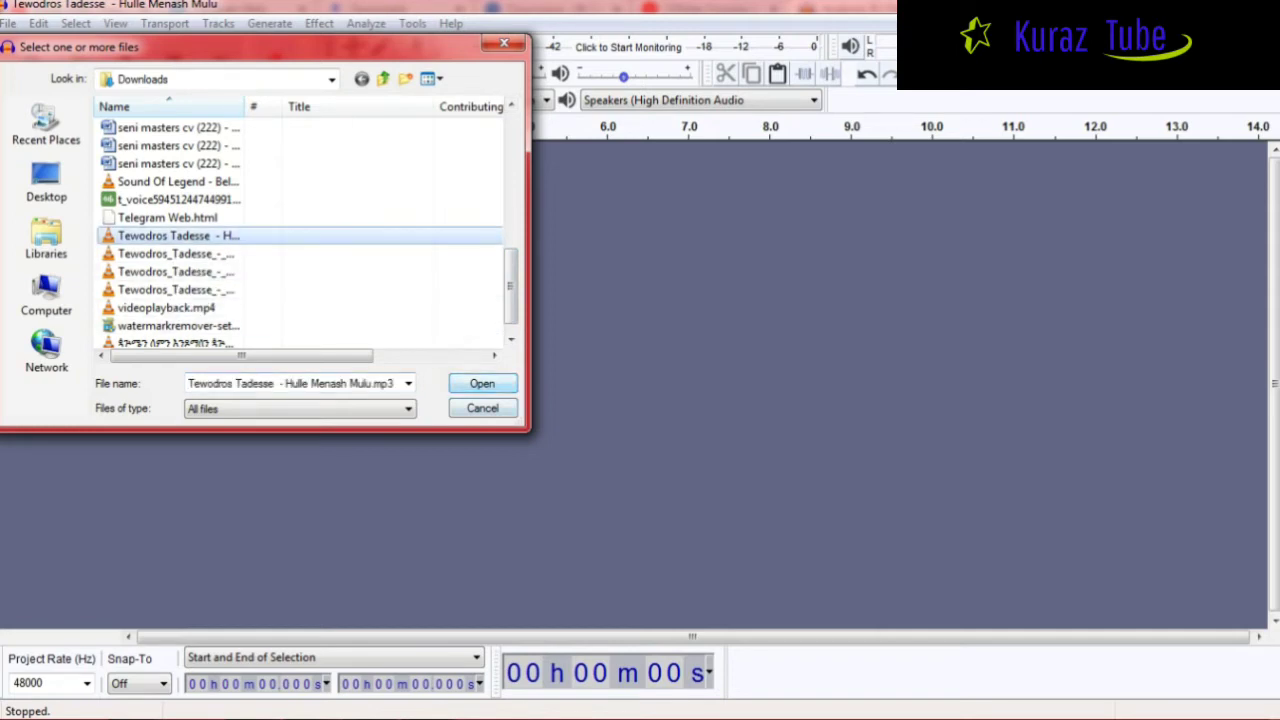
click(482, 383)
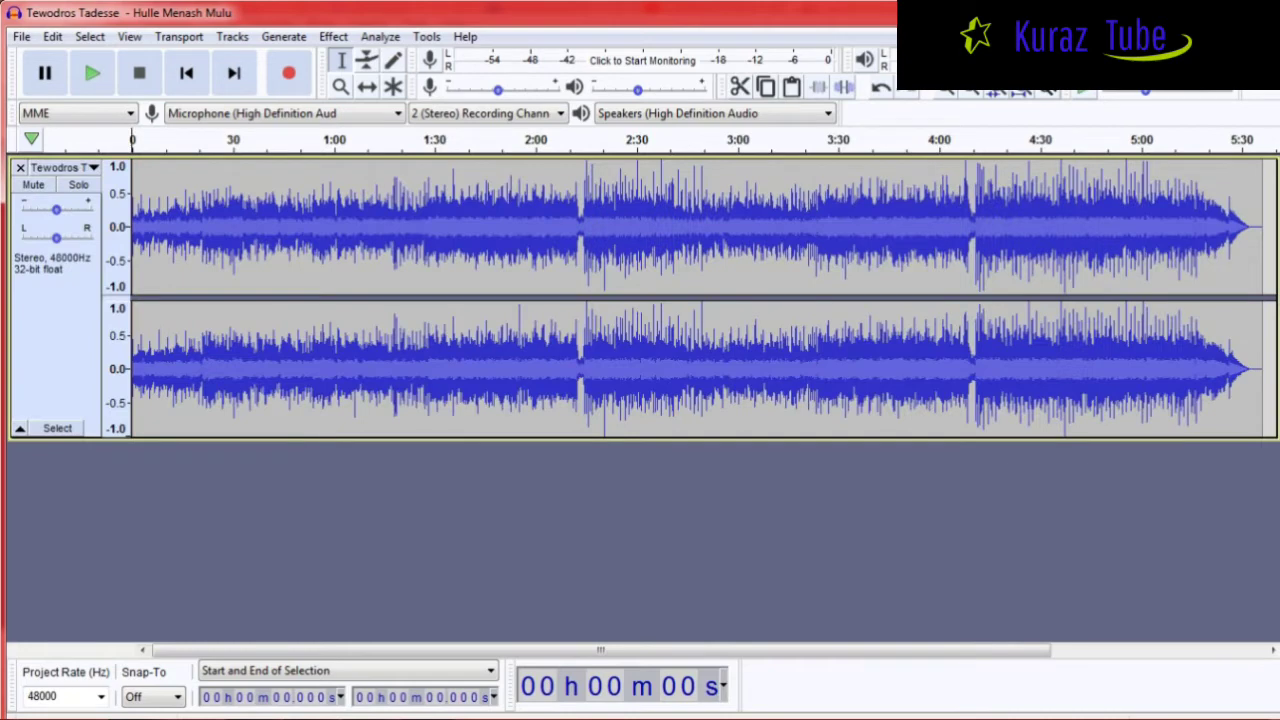
Play a short part of the song from about the 25-second mark and stop playback.
key(space)
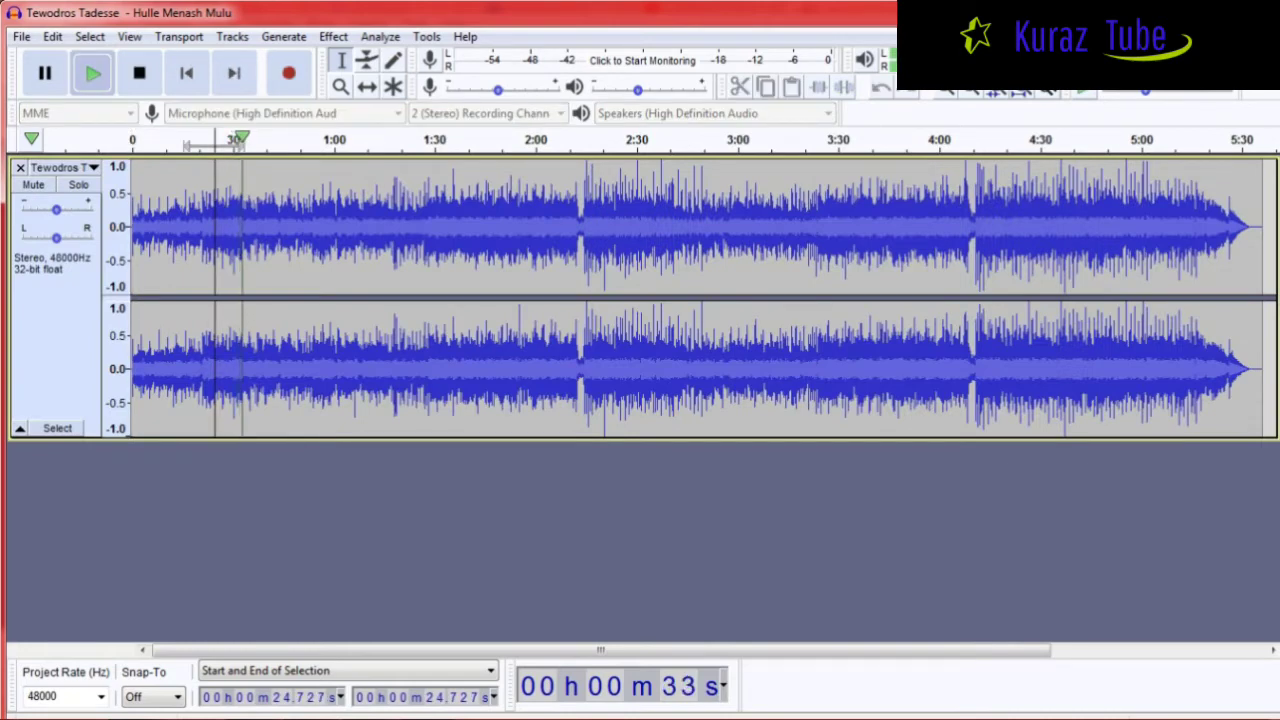
key(space)
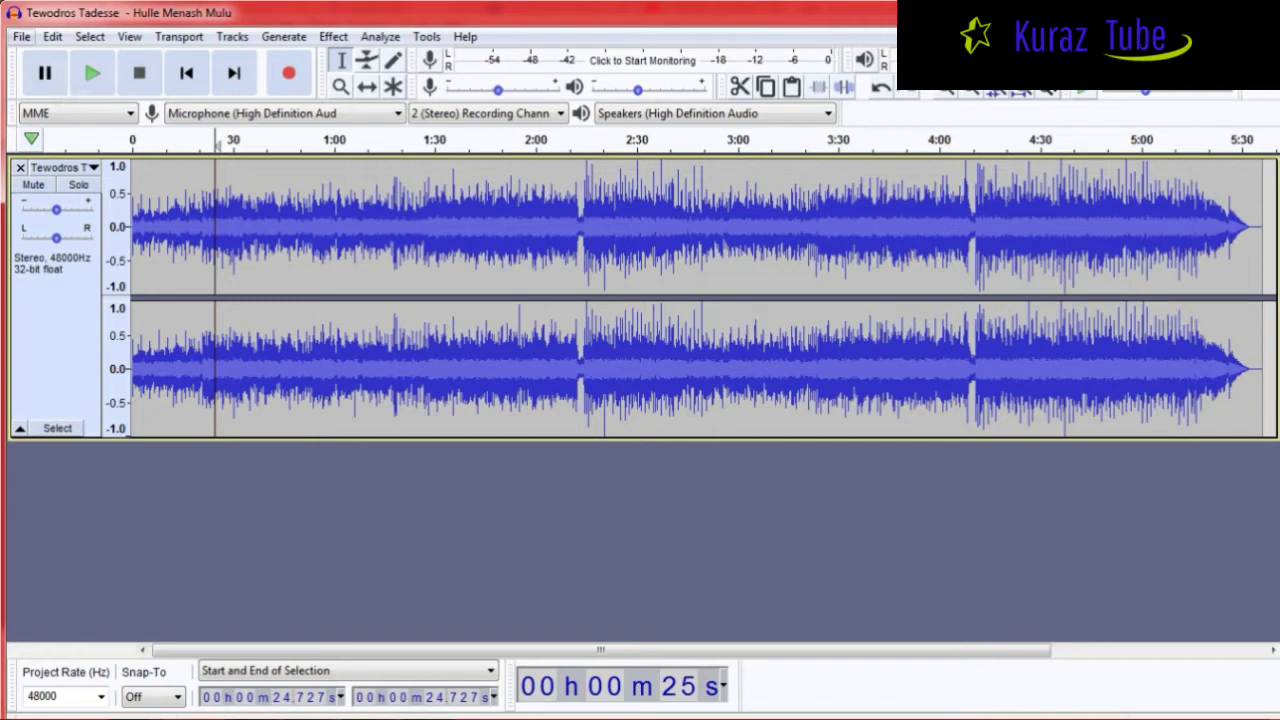
Try to apply the Vocal Reduction and Isolation effect without selecting any audio.
click(21, 36)
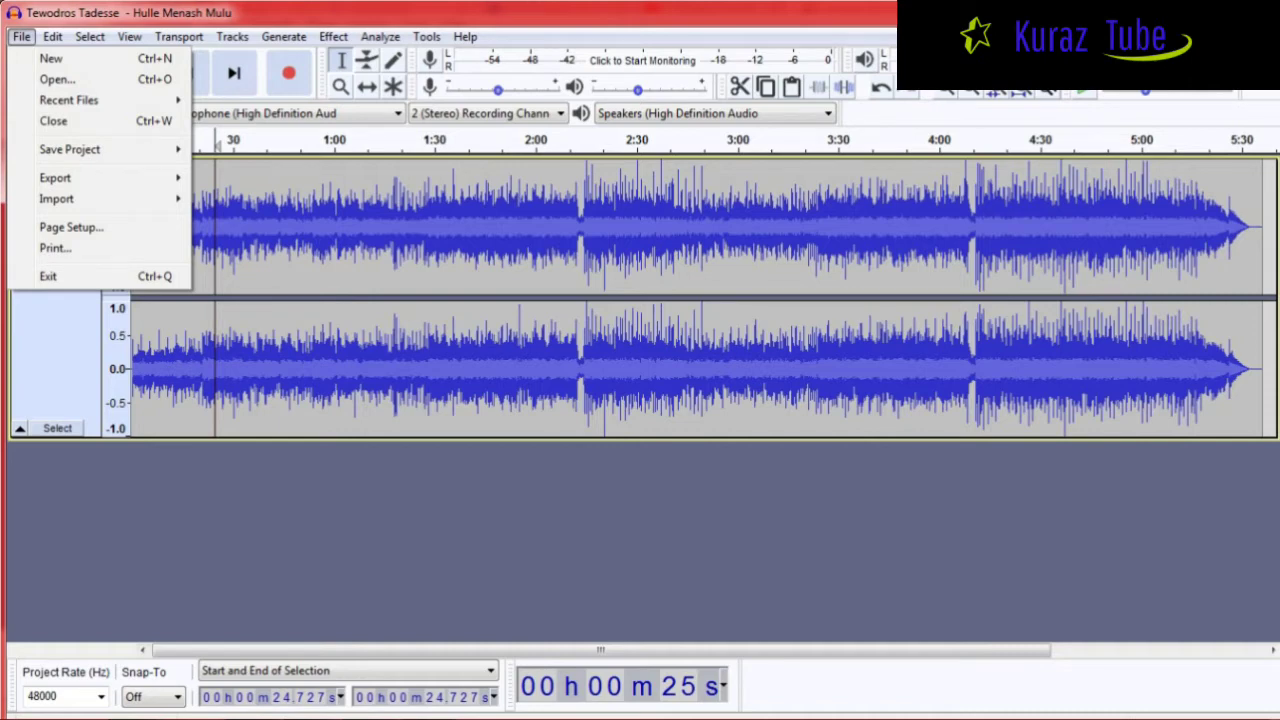
key(Right)
key(Right)
key(Right)
key(Right)
key(Right)
key(Right)
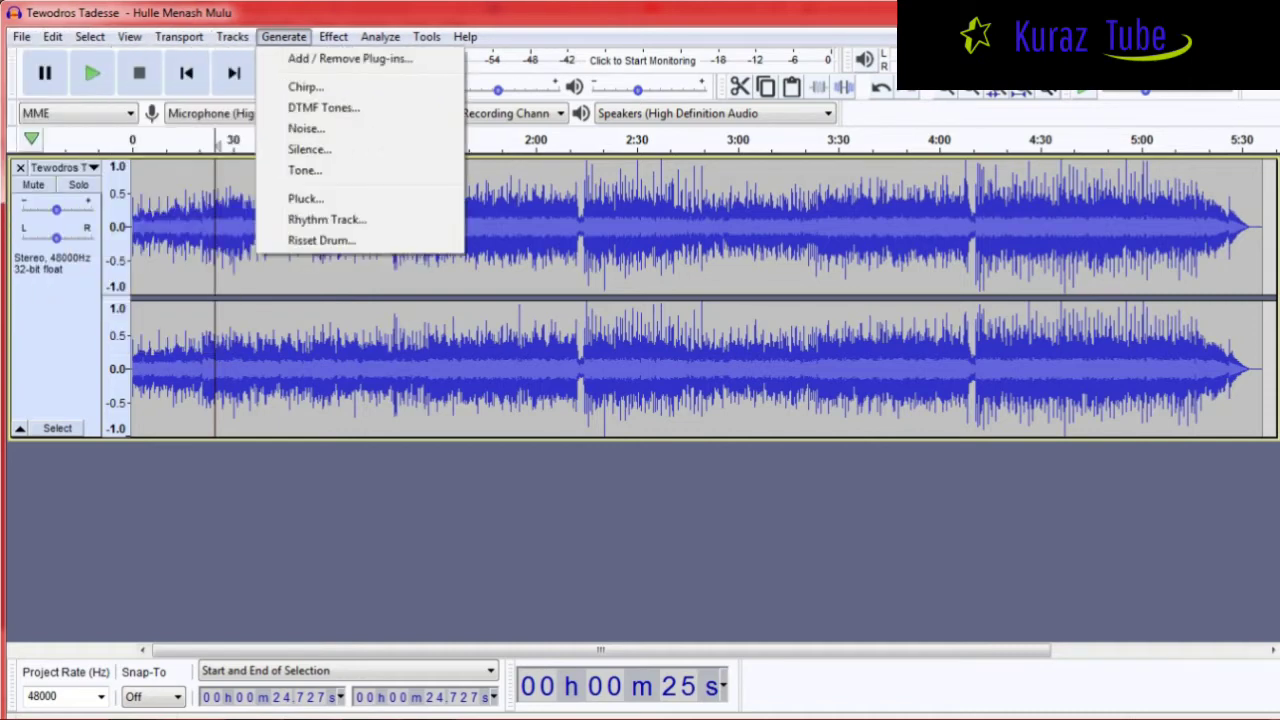
key(Right)
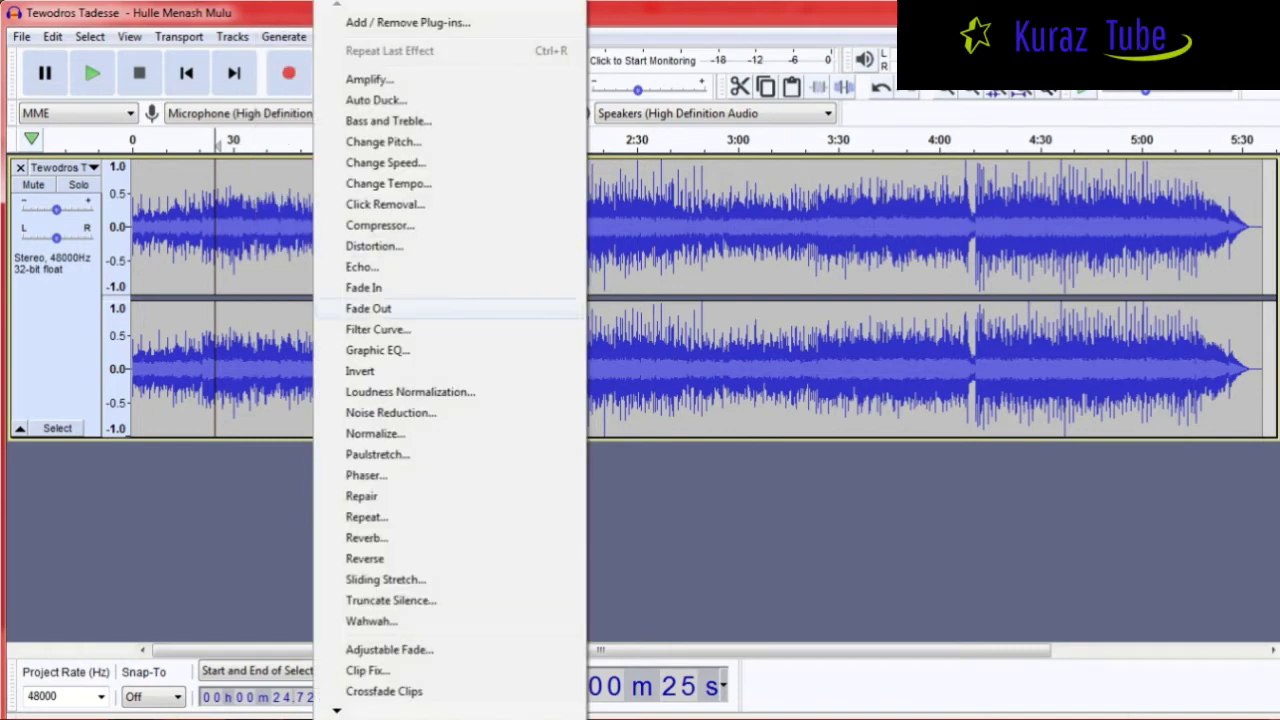
scroll(450, 360, down, 5)
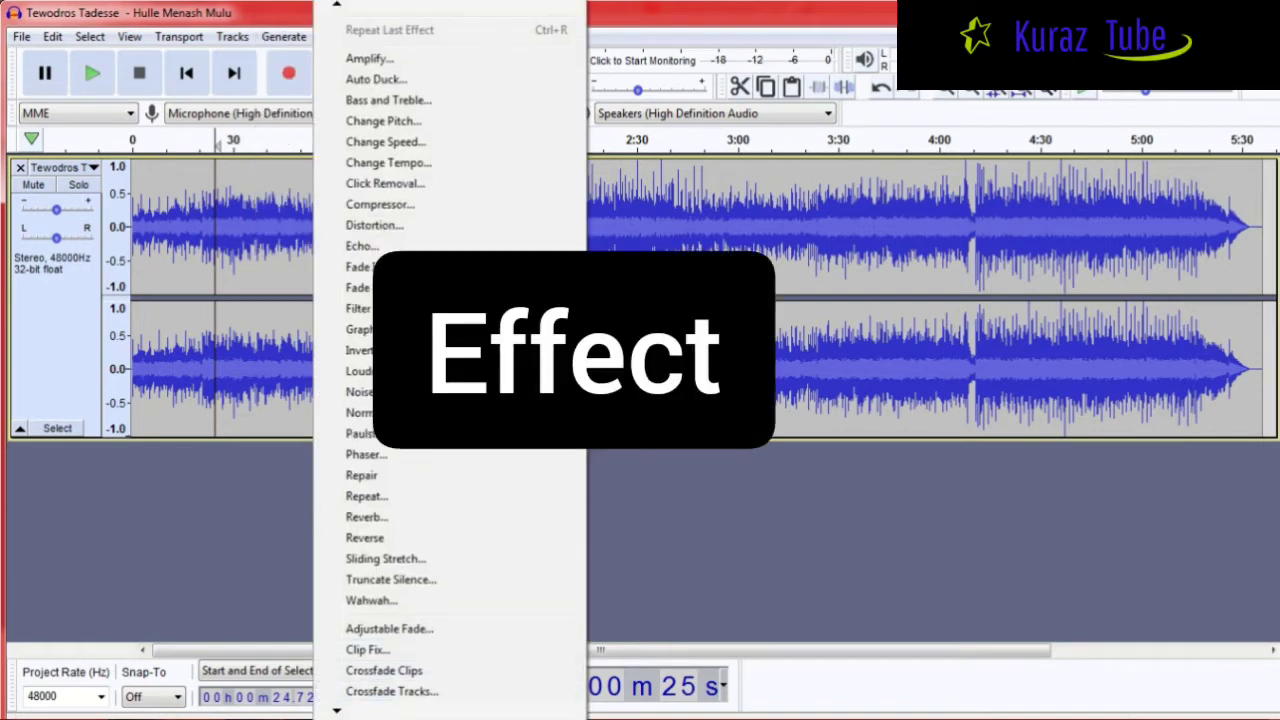
scroll(450, 360, down, 10)
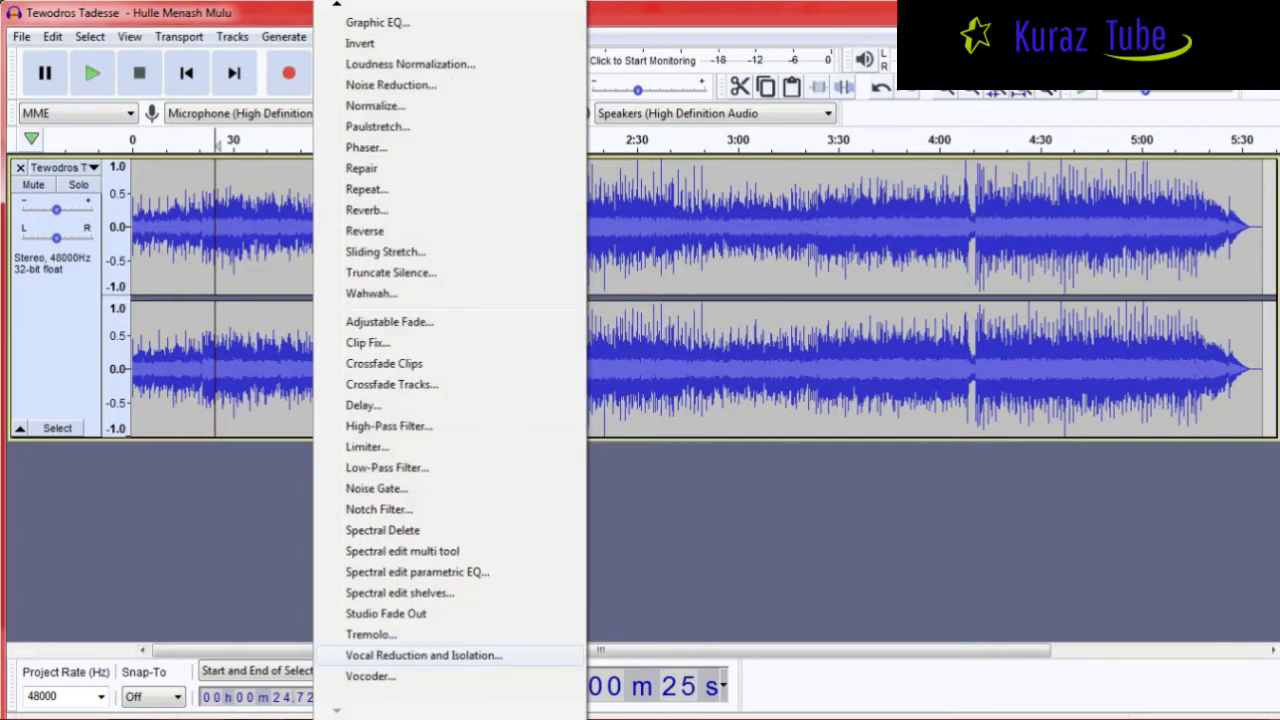
key(Return)
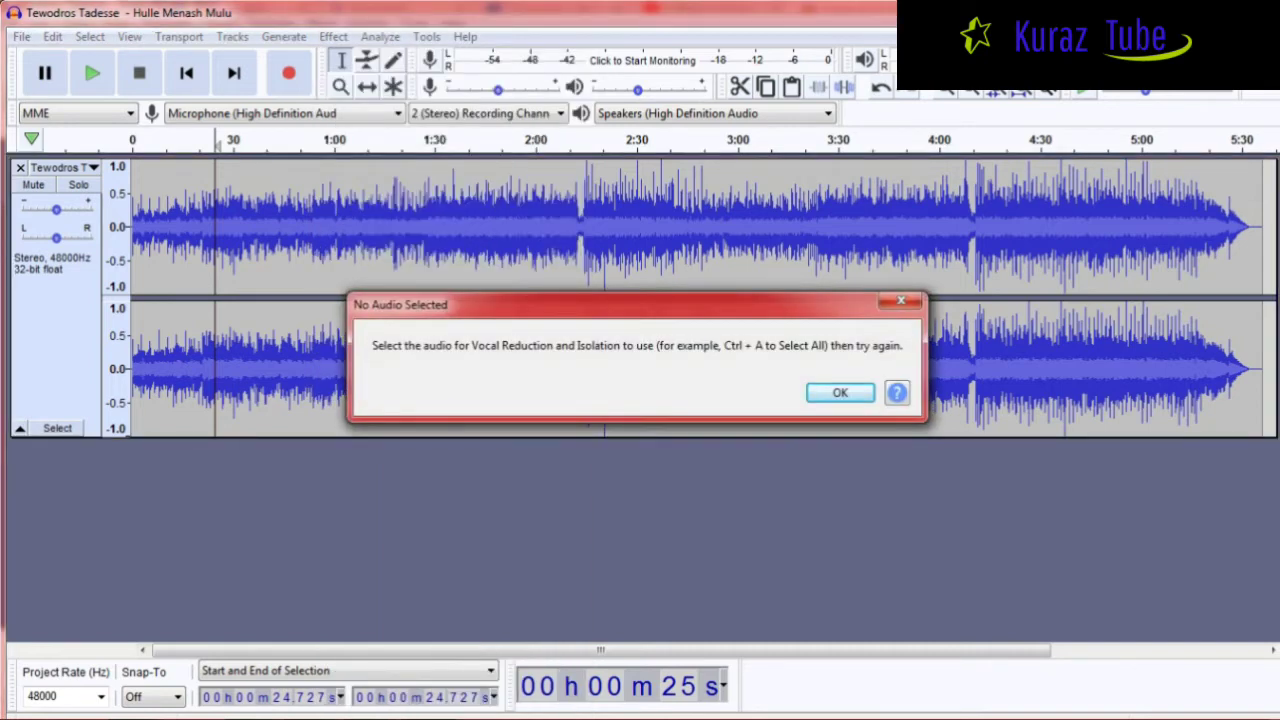
key(Return)
Select the song's entire stereo track from start to end.
key(ctrl+a)
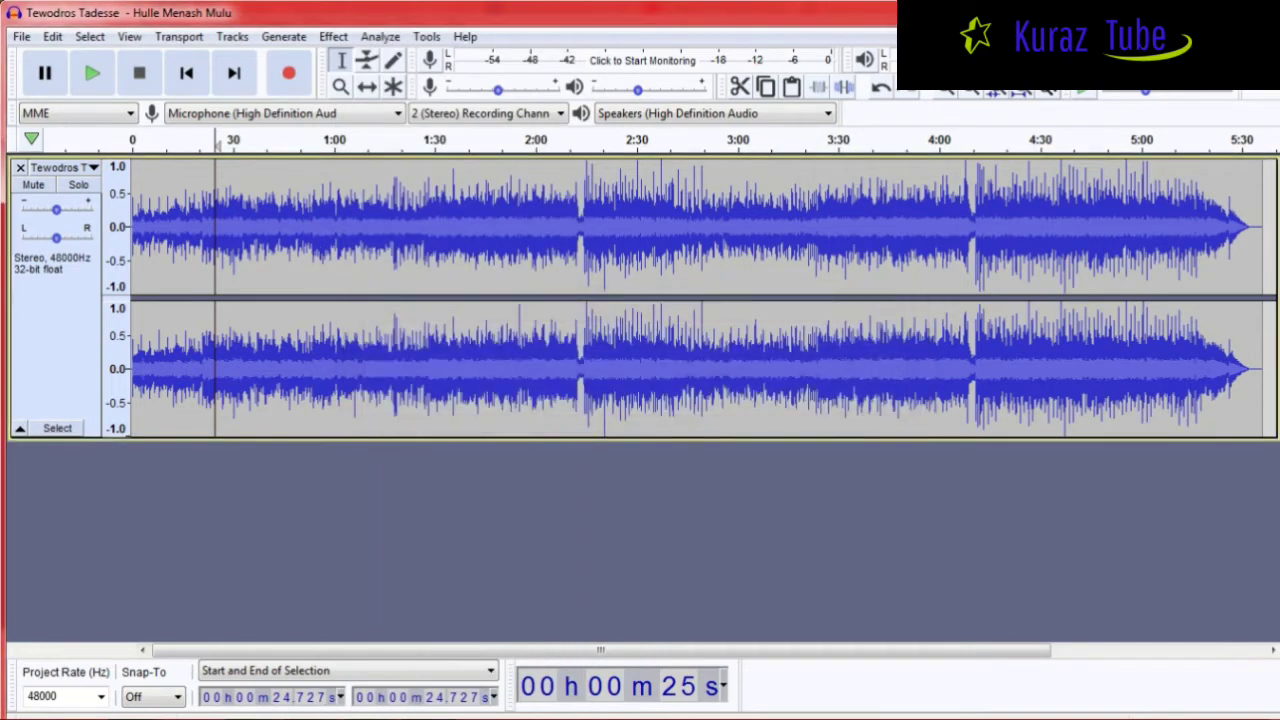
click(437, 375)
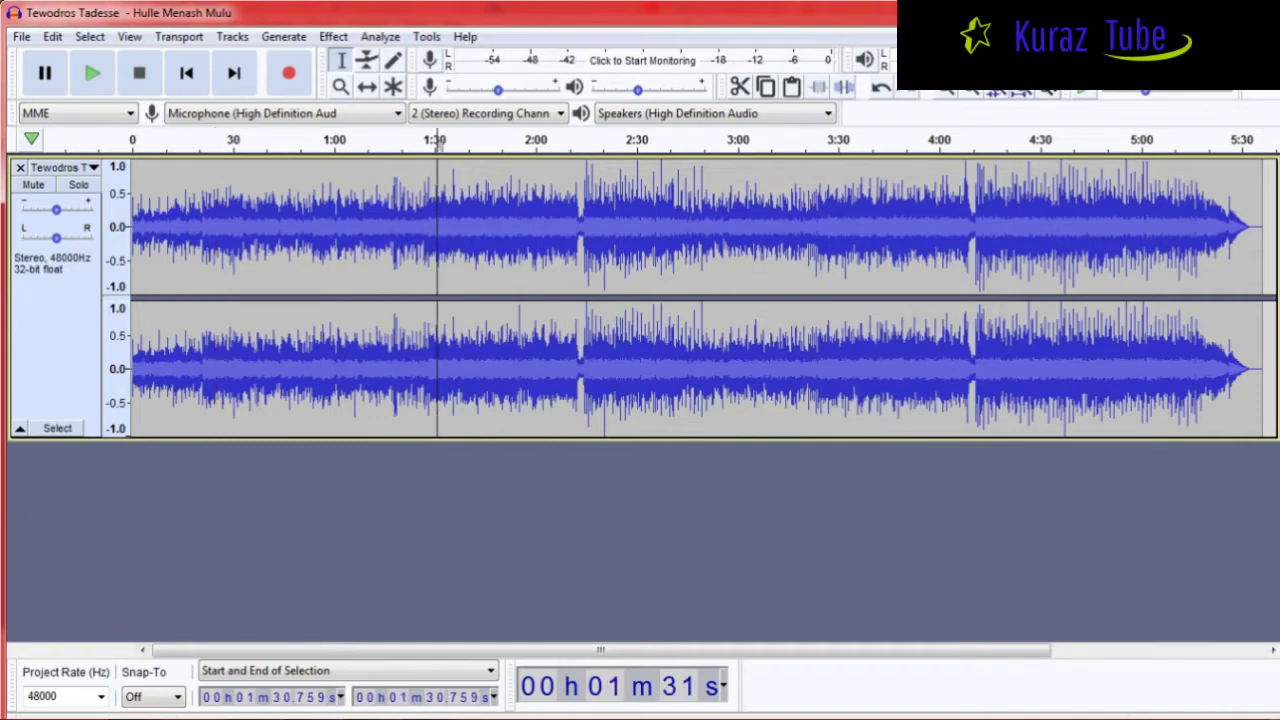
drag(148, 230, 1252, 230)
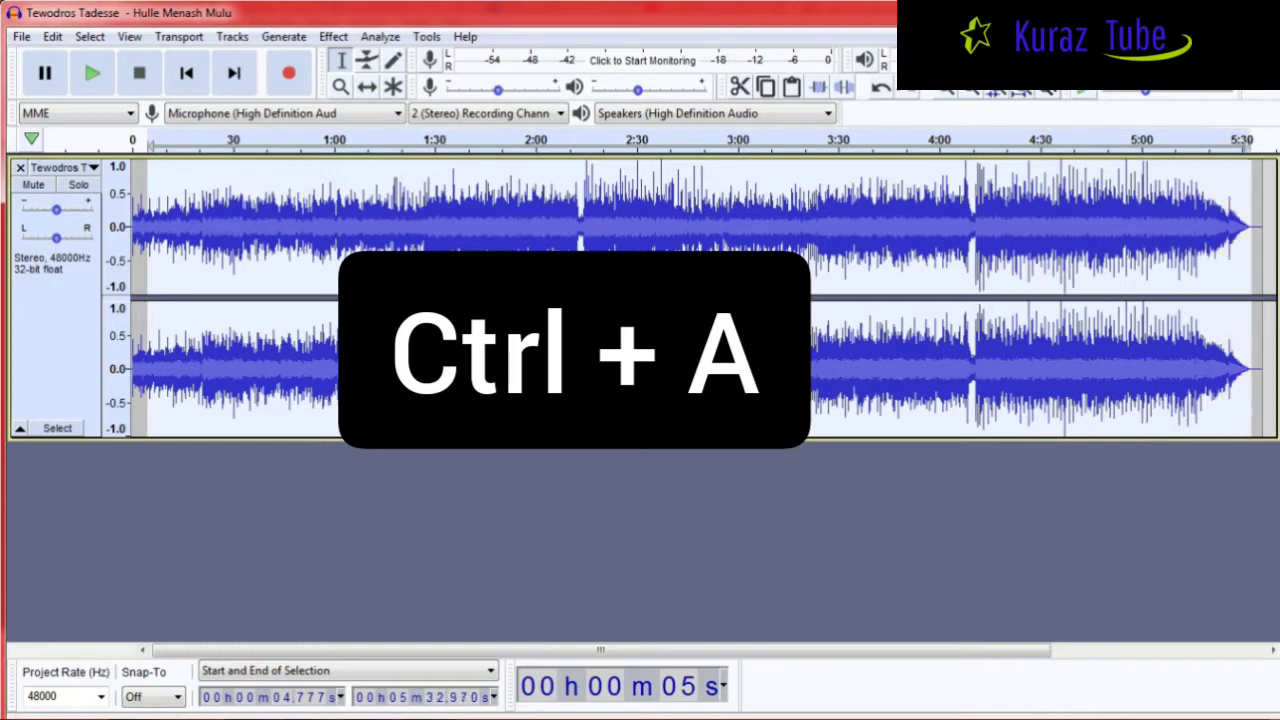
key(ctrl+a)
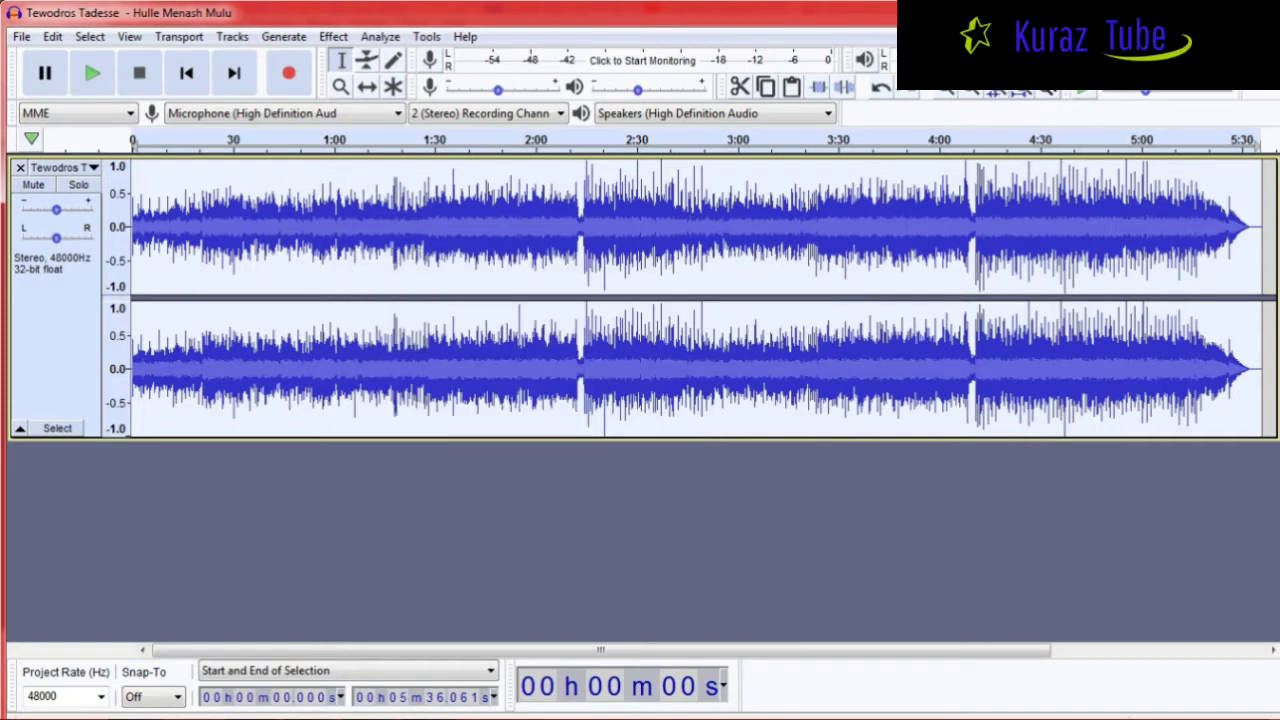
Run Vocal Reduction and Isolation with Remove Vocals, strength 1.00, low cut 120 Hz and high cut 9000 Hz, and cancel the processing.
click(333, 36)
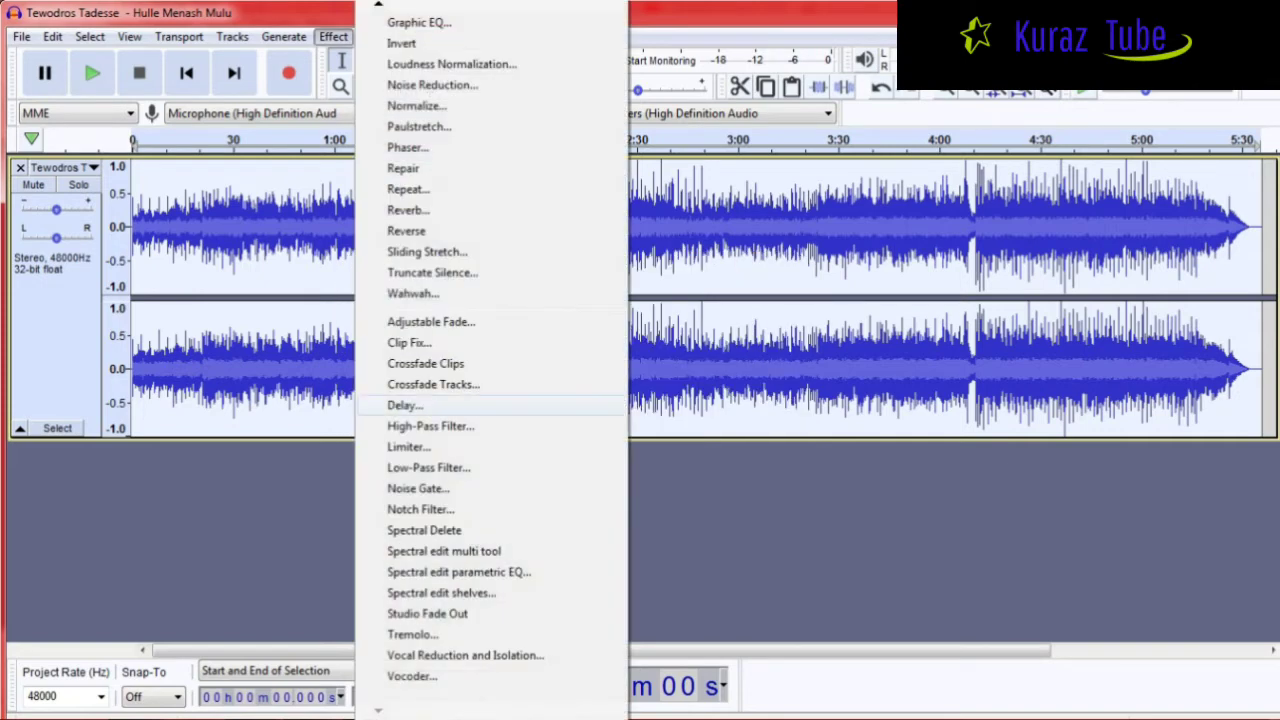
click(465, 655)
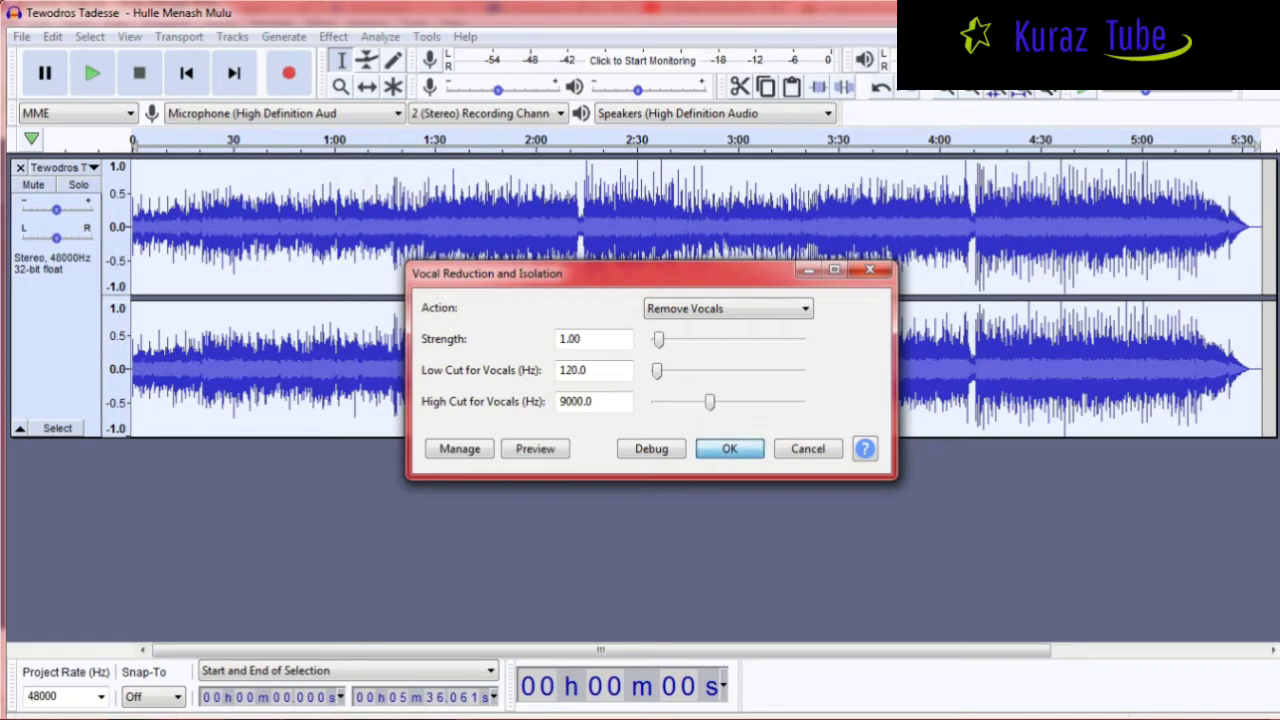
key(Return)
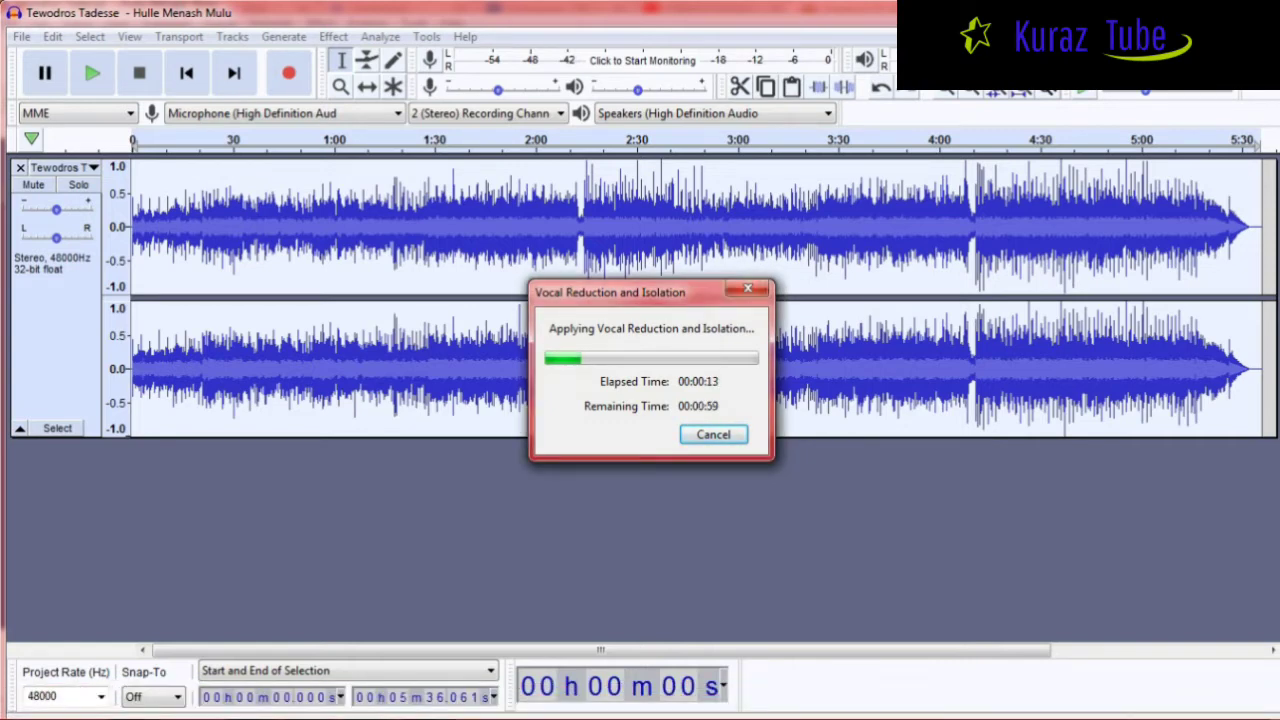
key(Escape)
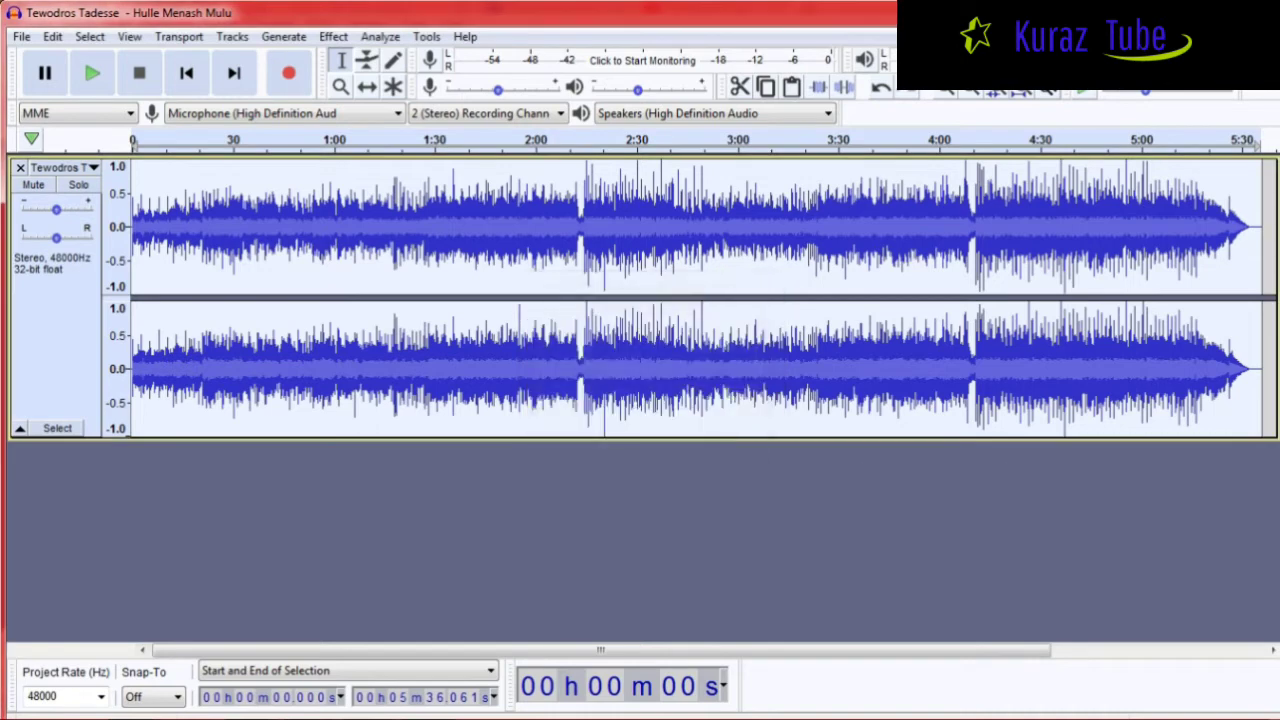
Open the vocal-free version "Tewodros_Tadesse_-_Hulle_Menash_Mulu-music (1)" from the Downloads folder and play it from the beginning.
click(21, 36)
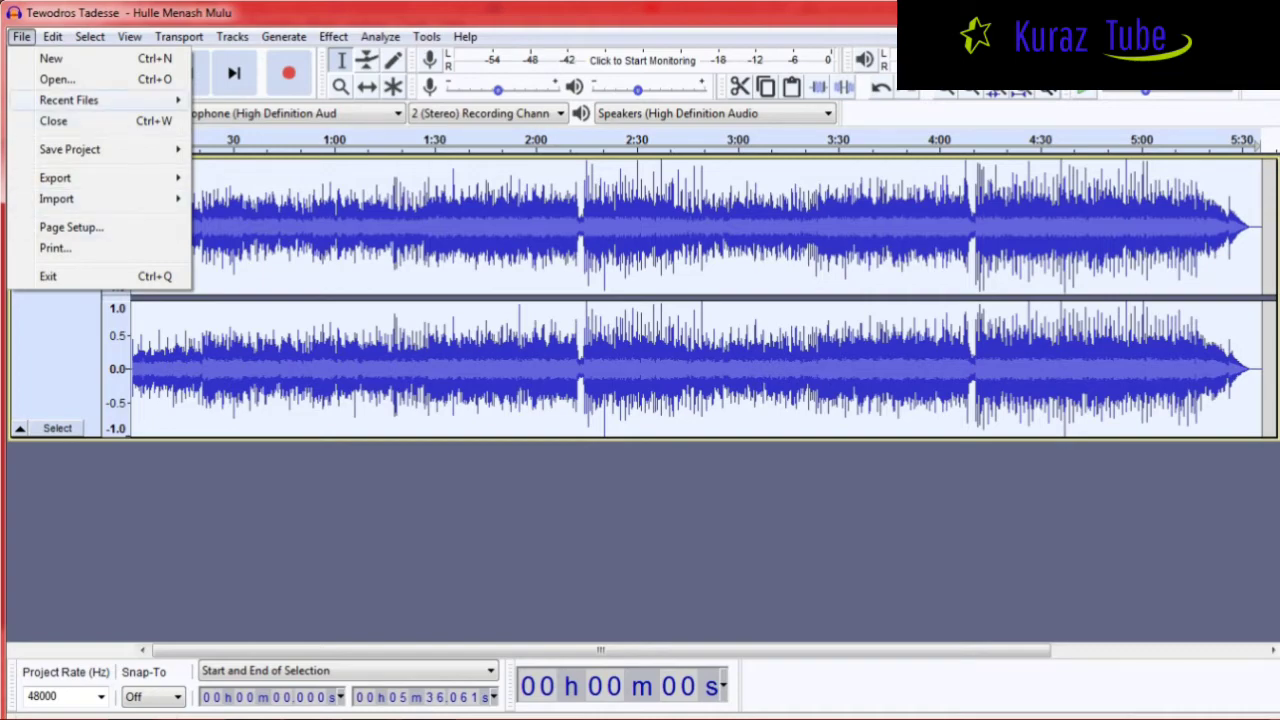
click(57, 79)
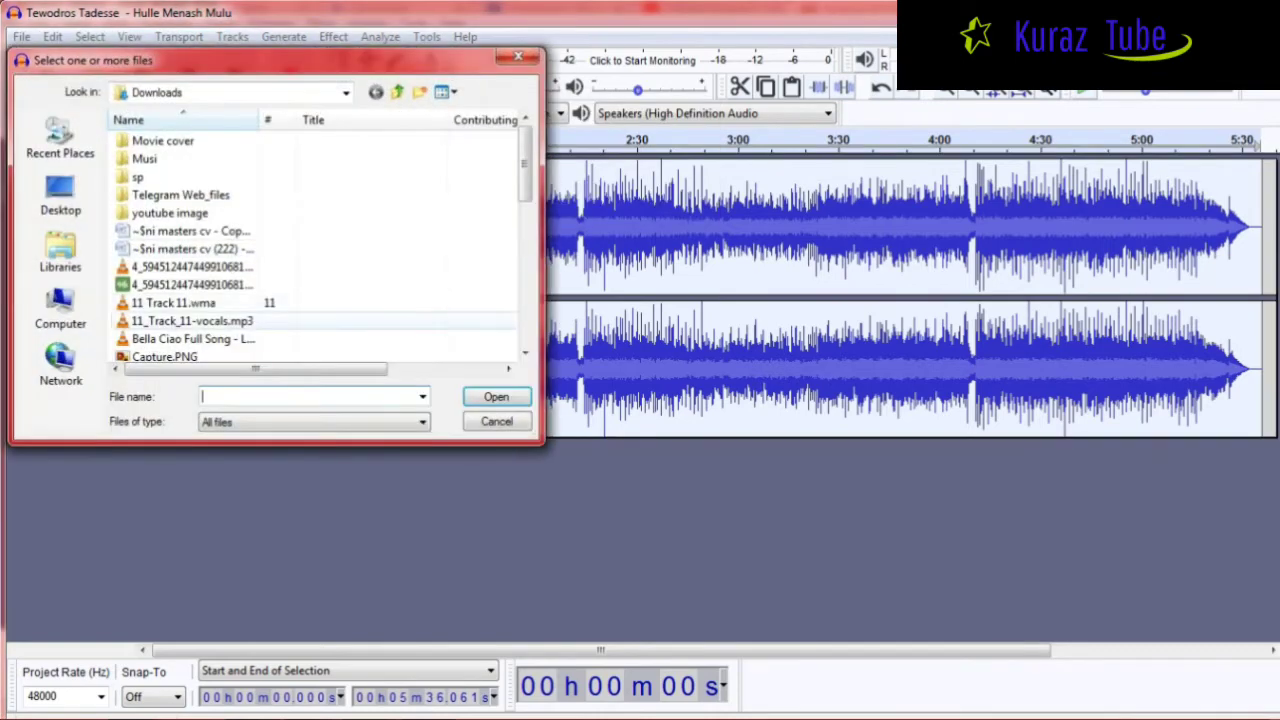
scroll(190, 285, down, 3)
click(496, 397)
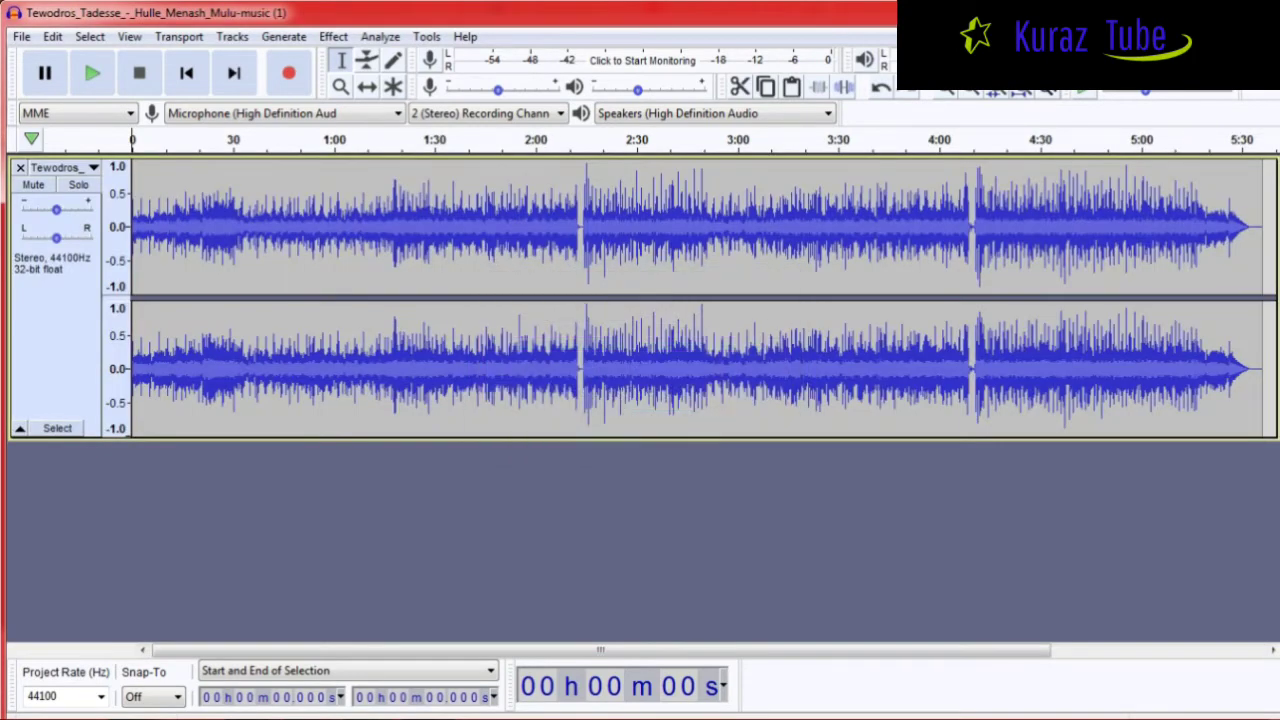
key(space)
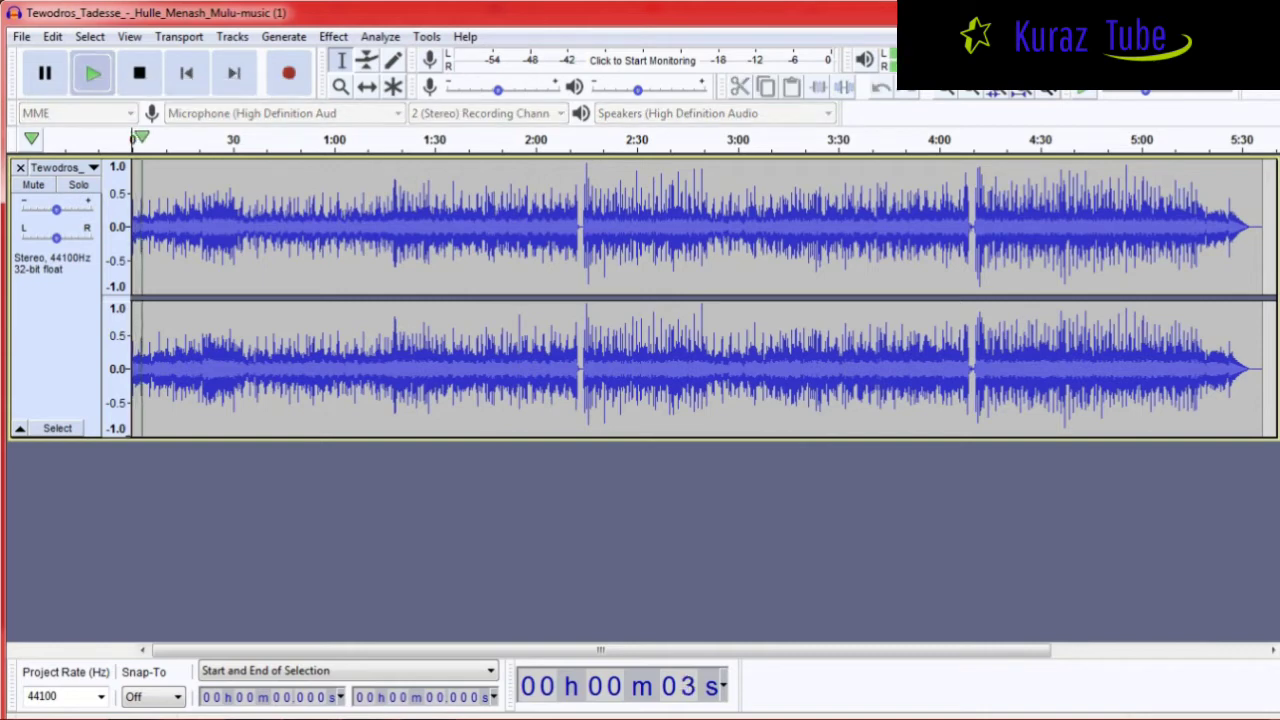
Listen to the instrumental from about 1:17, 2:21 and 2:50, and pause the playback.
click(388, 142)
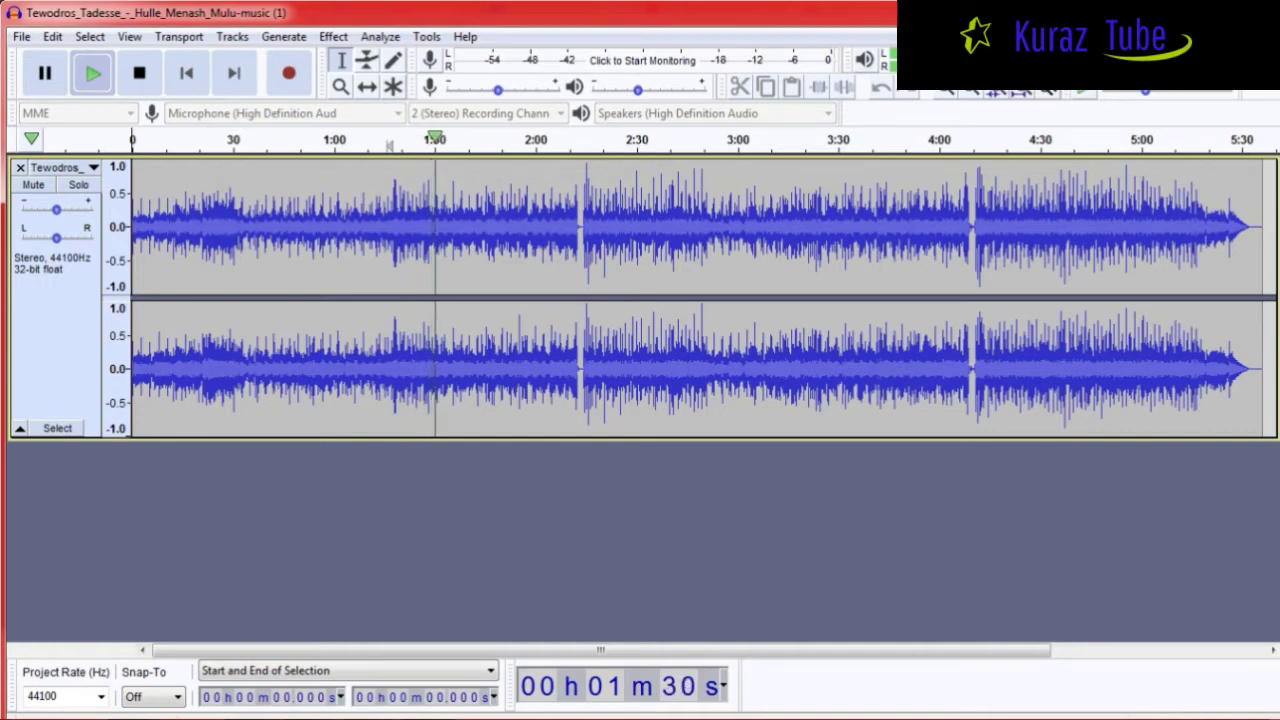
click(607, 140)
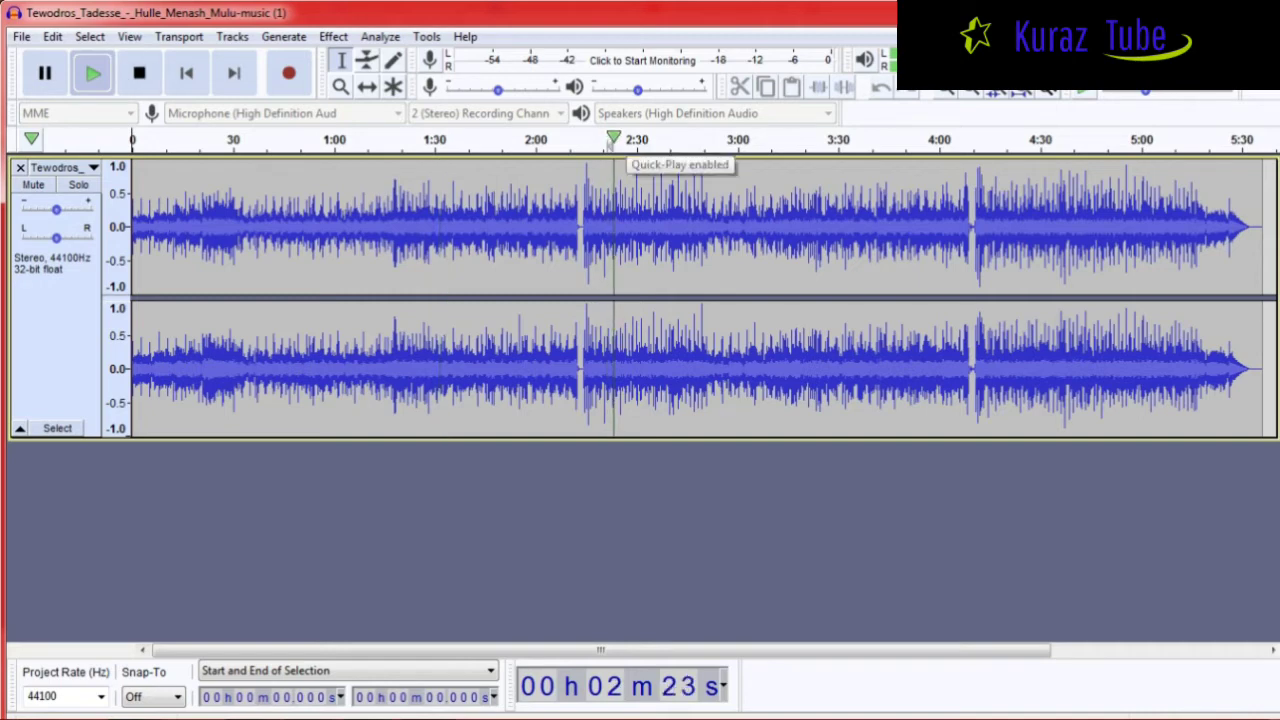
click(703, 140)
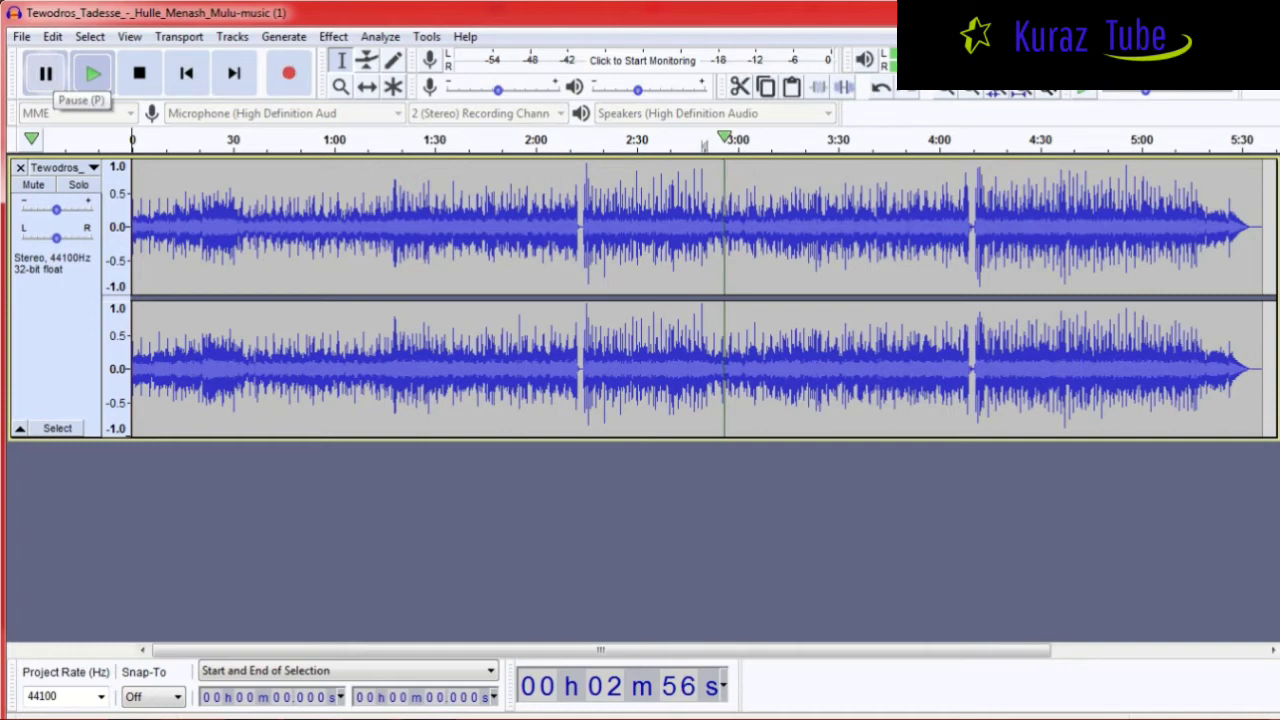
click(45, 73)
Open the voice recording "4_5945124474499106818.mp3" from the Downloads folder, play about 21 seconds from the beginning and pause it.
click(21, 37)
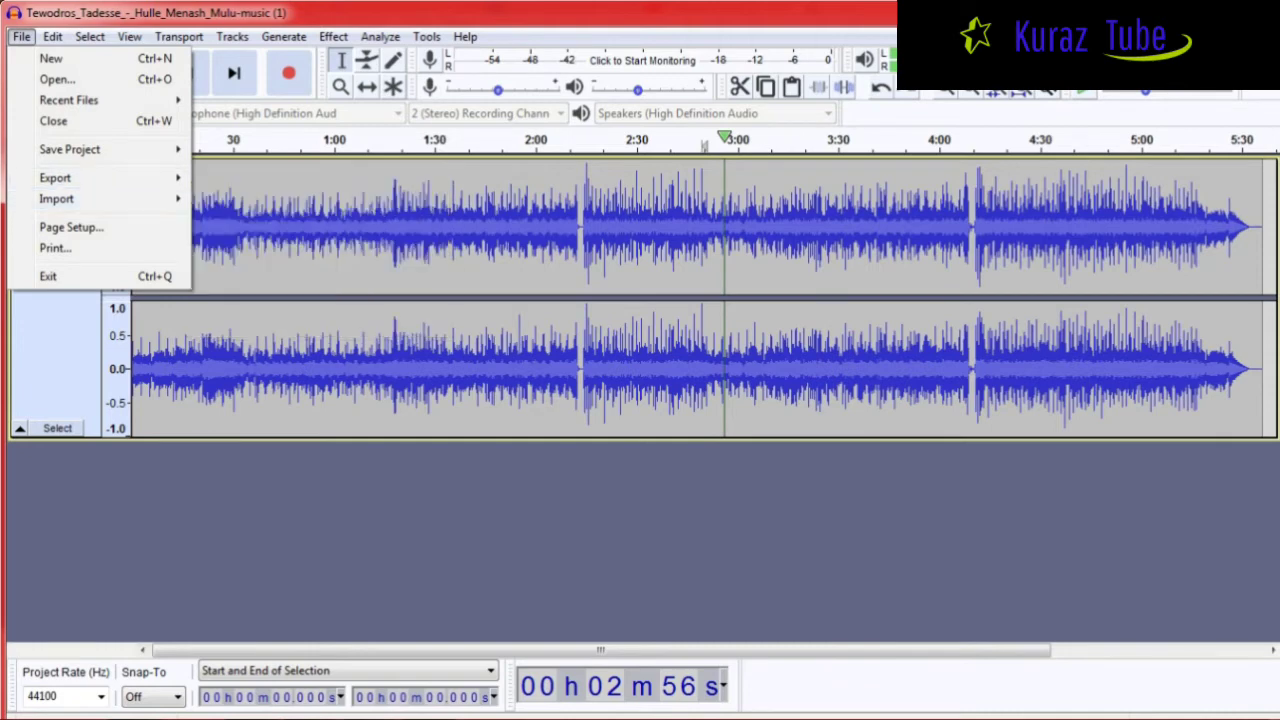
click(57, 79)
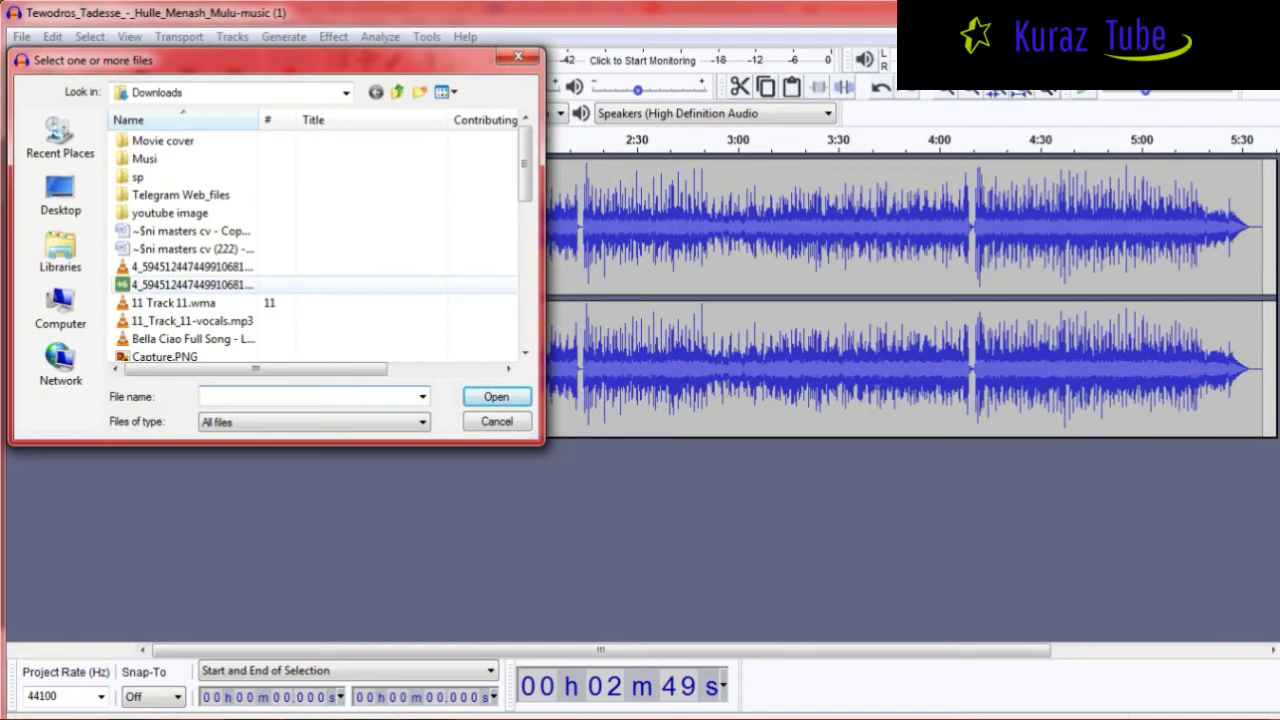
click(185, 285)
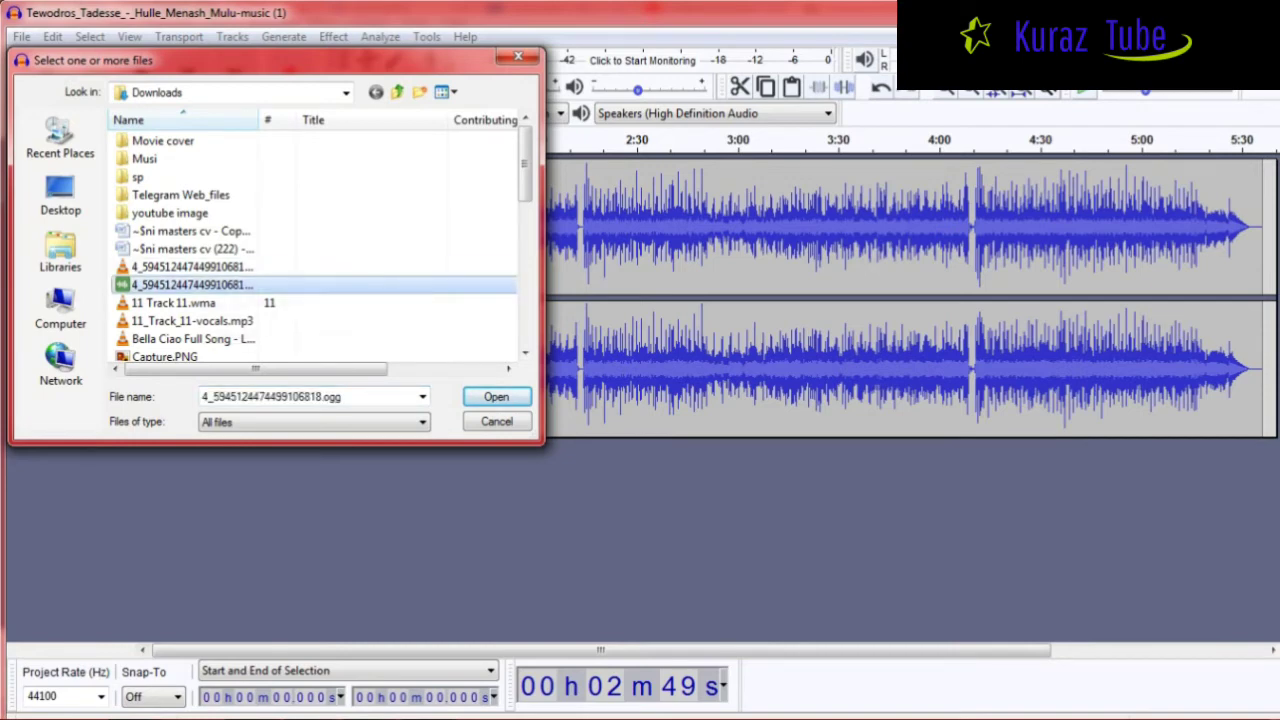
click(185, 267)
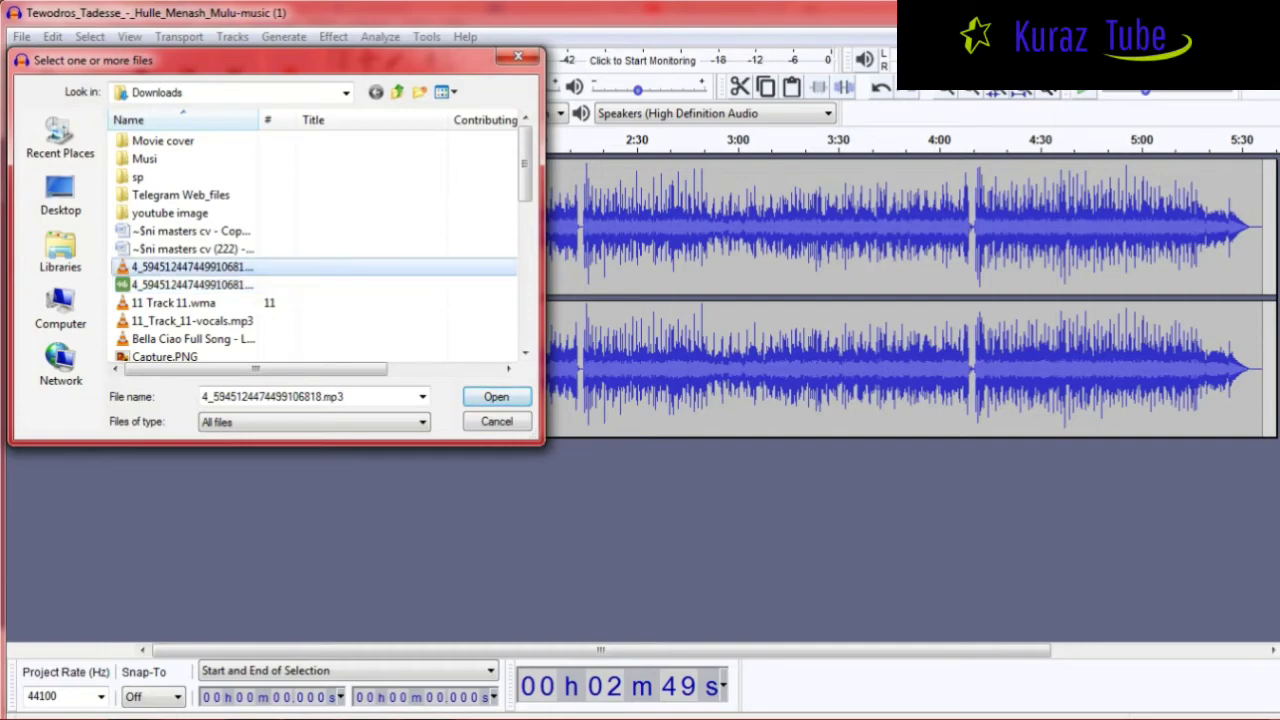
key(Return)
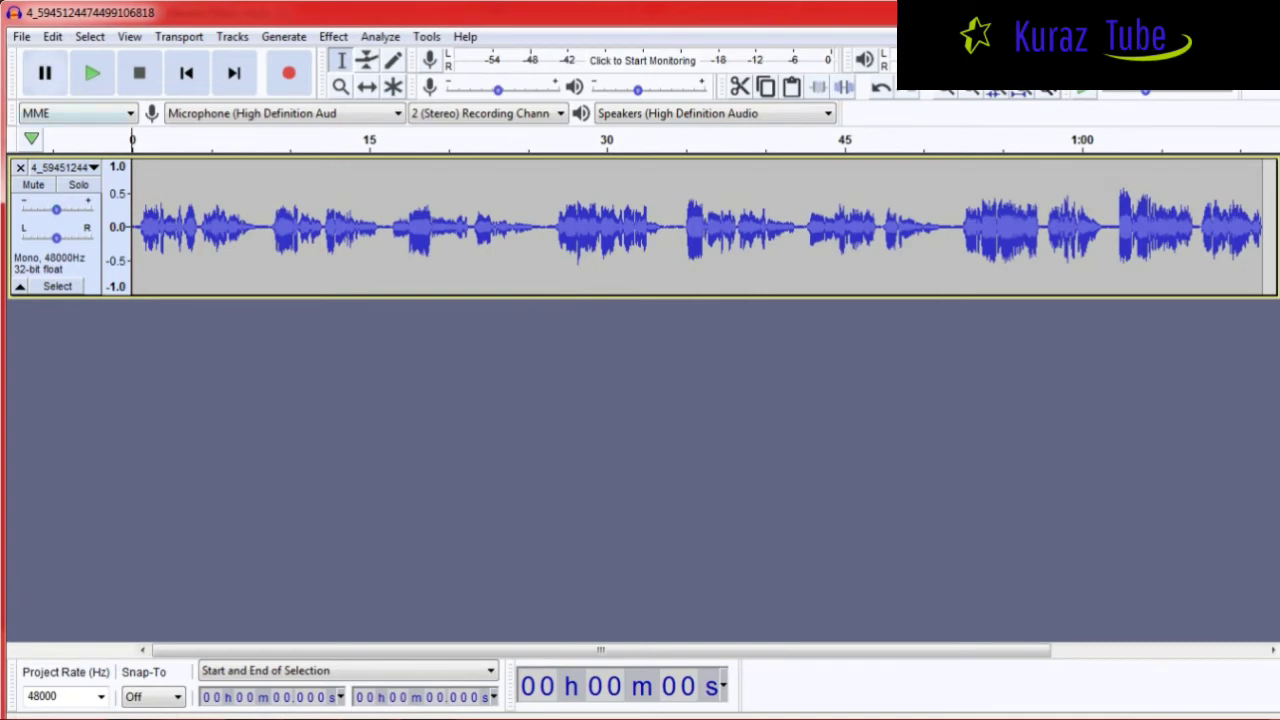
click(92, 73)
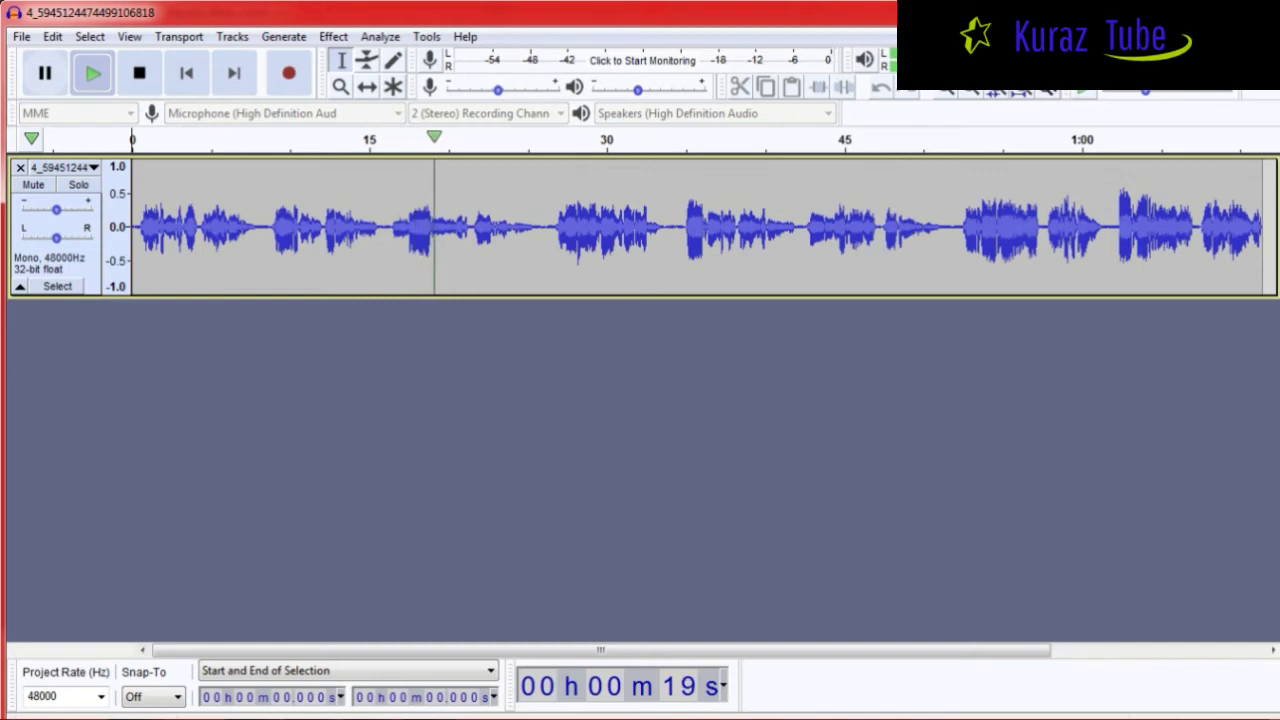
key(p)
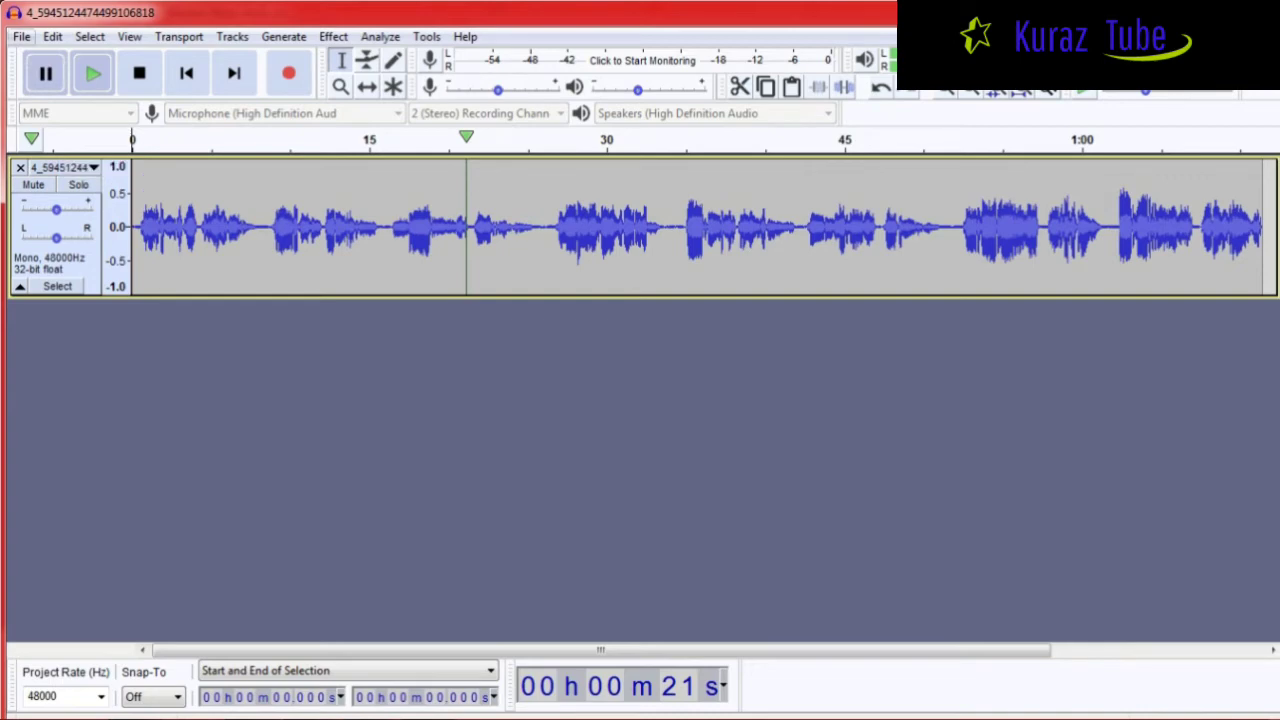
Import "Tewodros_Tadesse_-_Hulle_Menash_Mulu-music (1).mp3" from the Downloads folder as a second track below the voice recording.
click(21, 36)
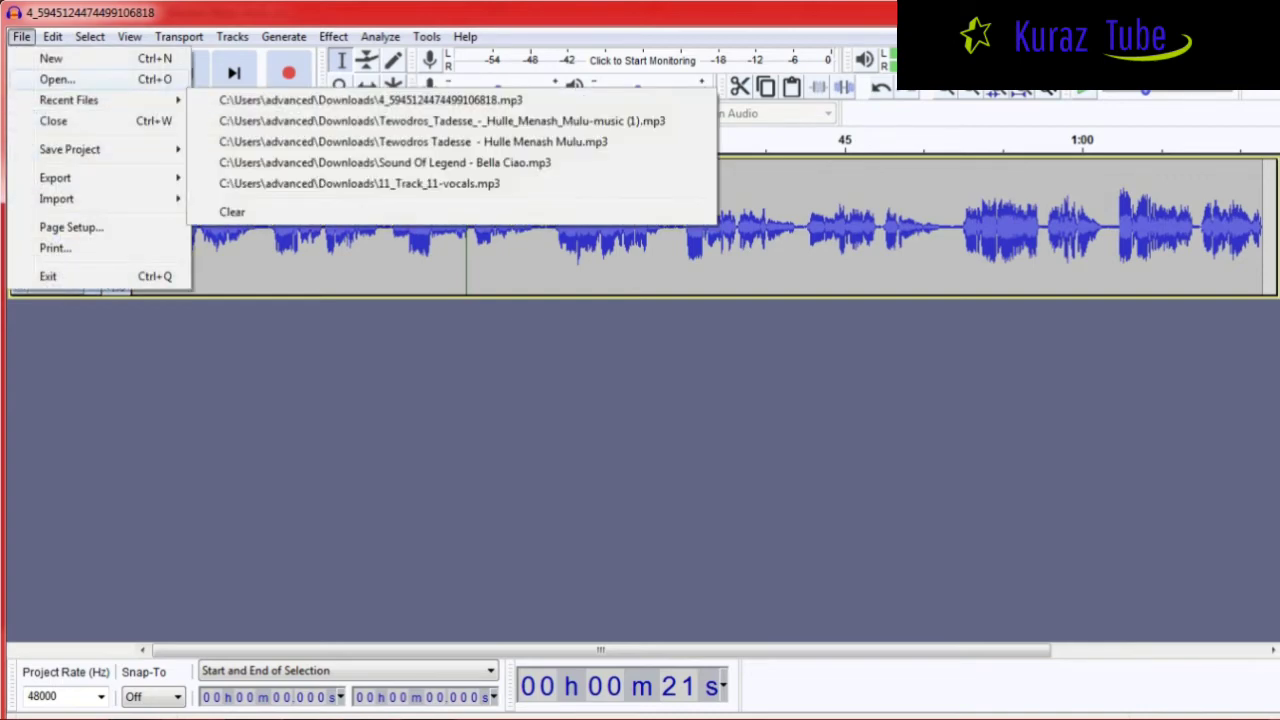
key(Escape)
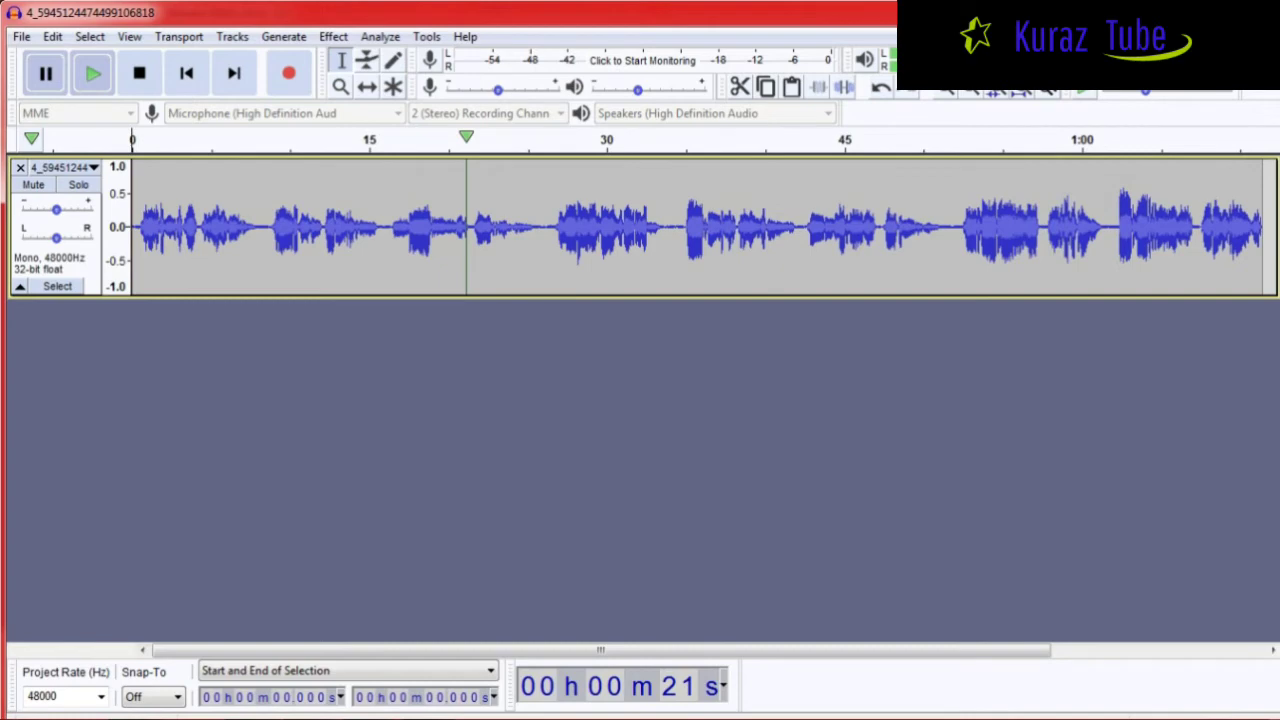
mouse_move(130, 703)
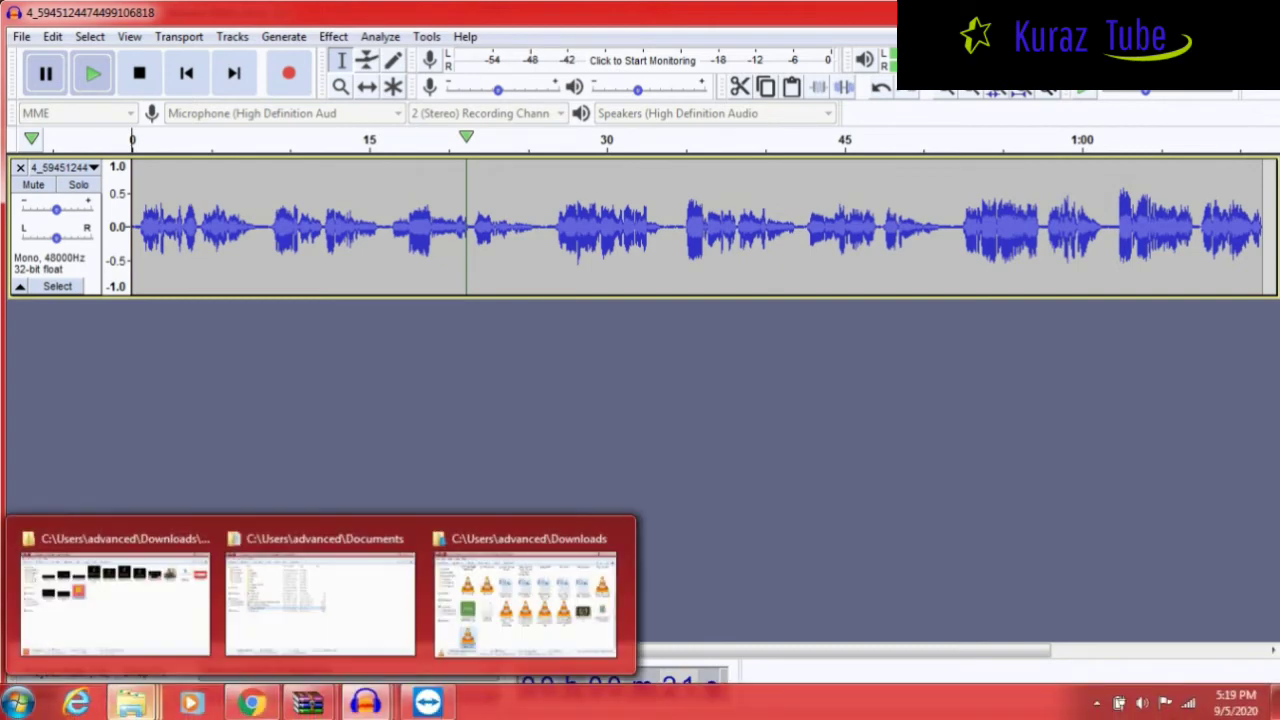
click(525, 600)
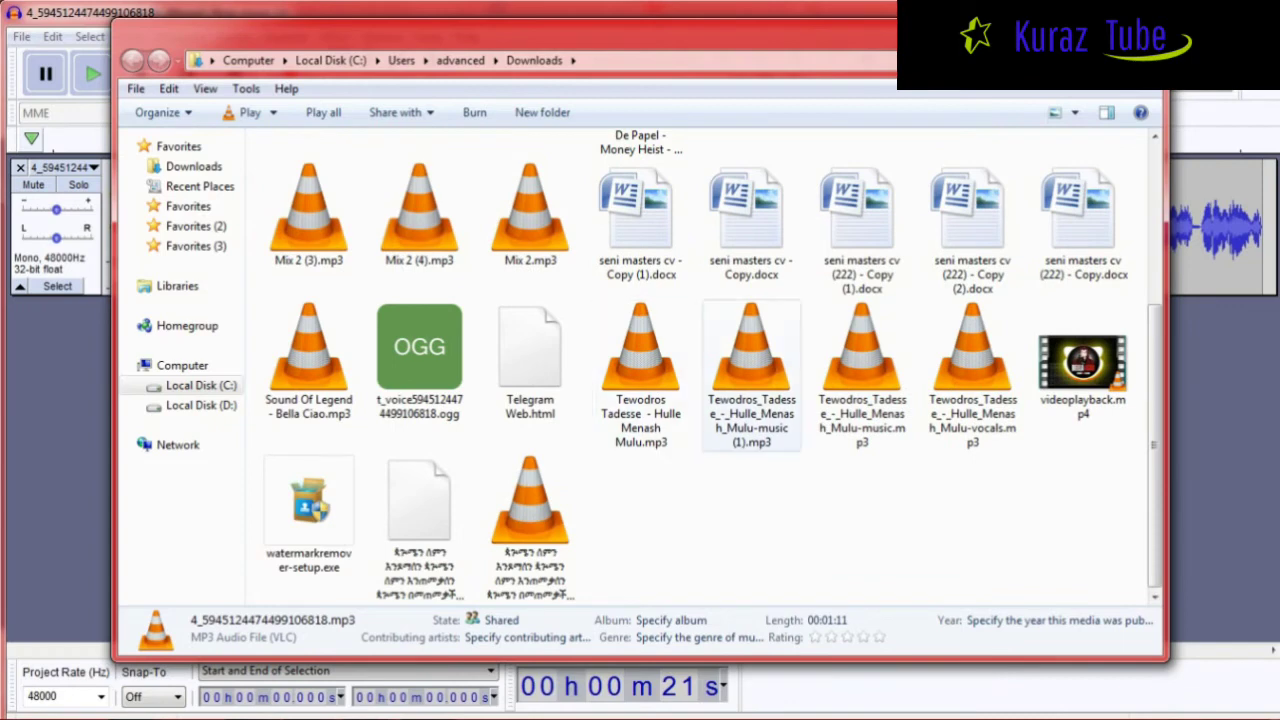
click(752, 375)
drag(752, 390, 630, 448)
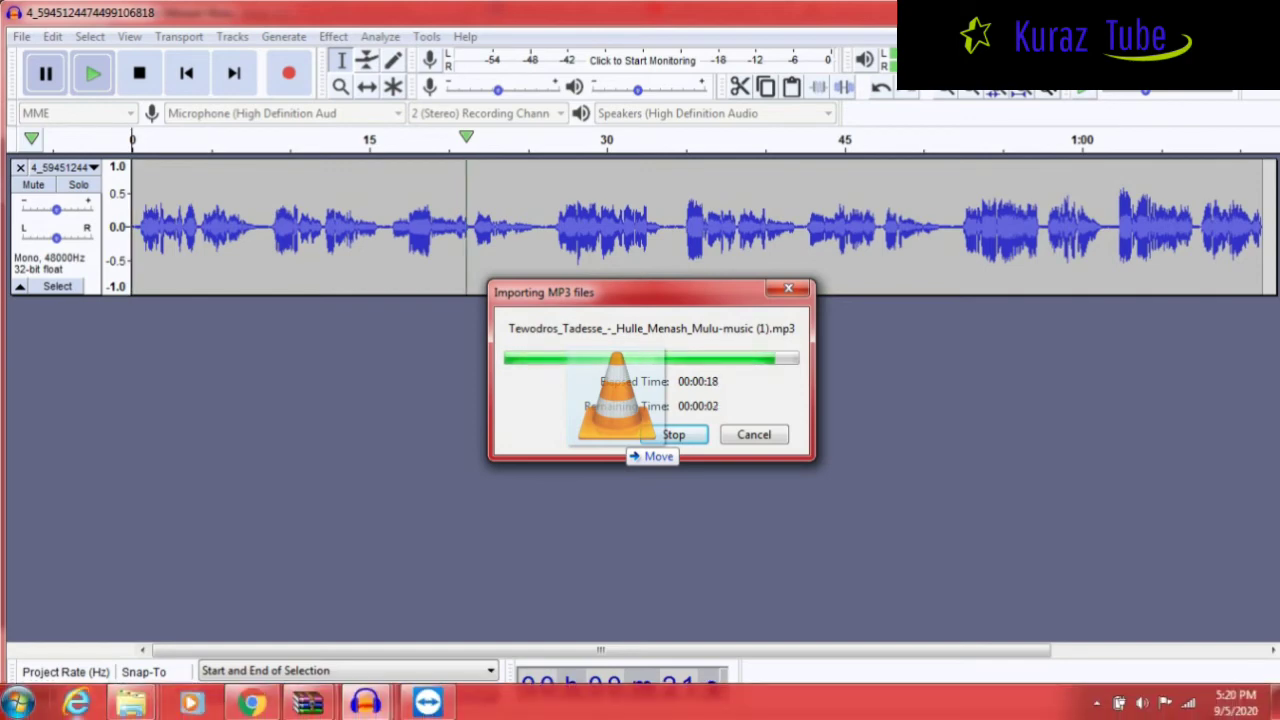
click(20, 703)
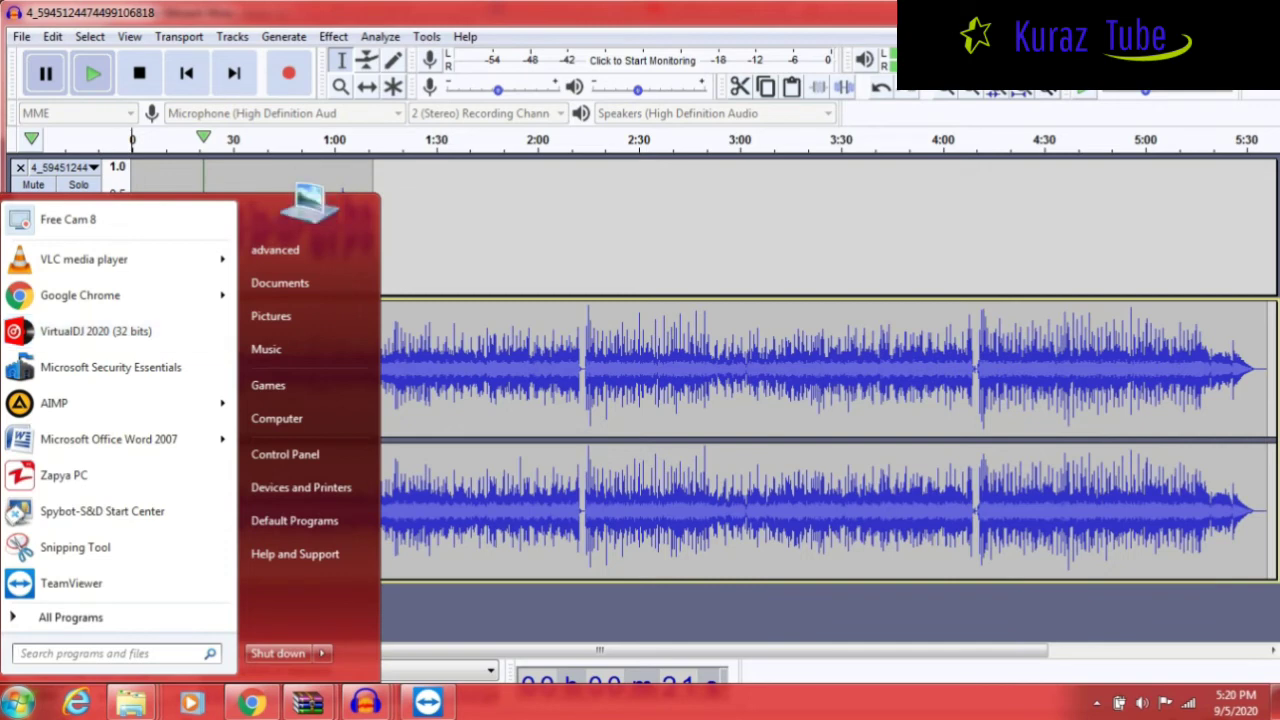
click(579, 227)
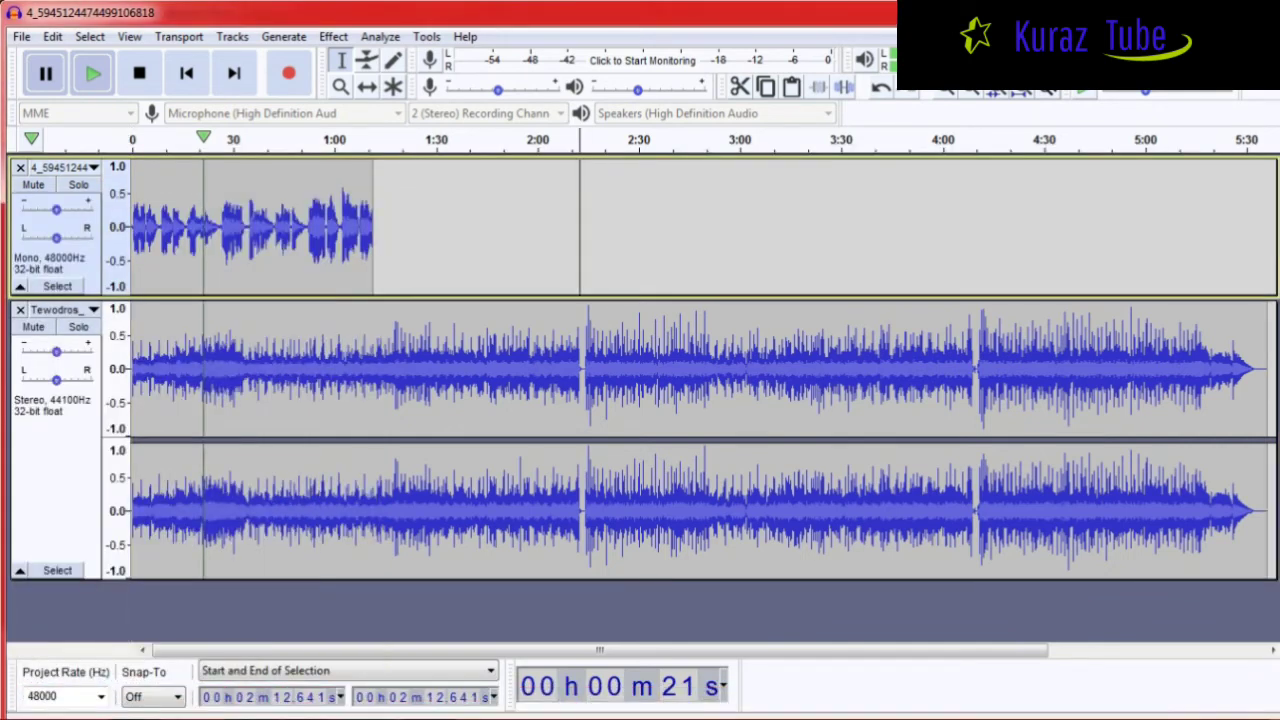
Play the voice recording and the instrumental together from near the beginning of the timeline.
click(92, 73)
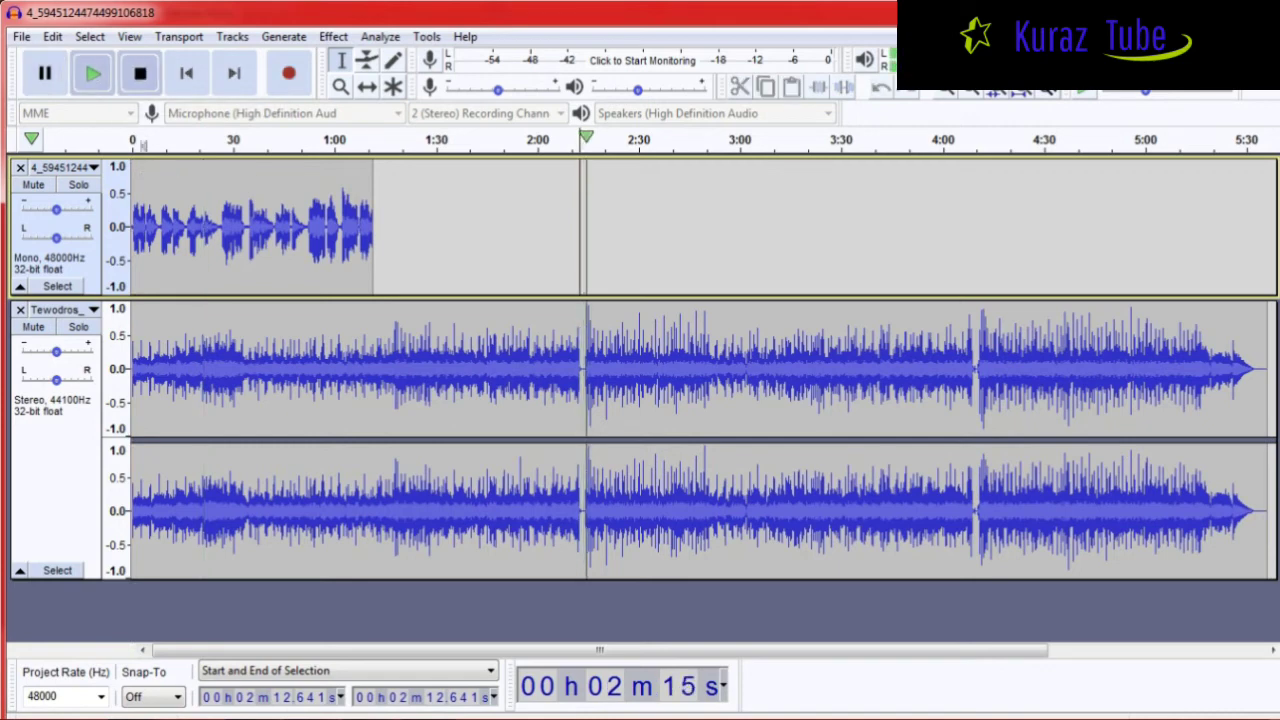
click(140, 139)
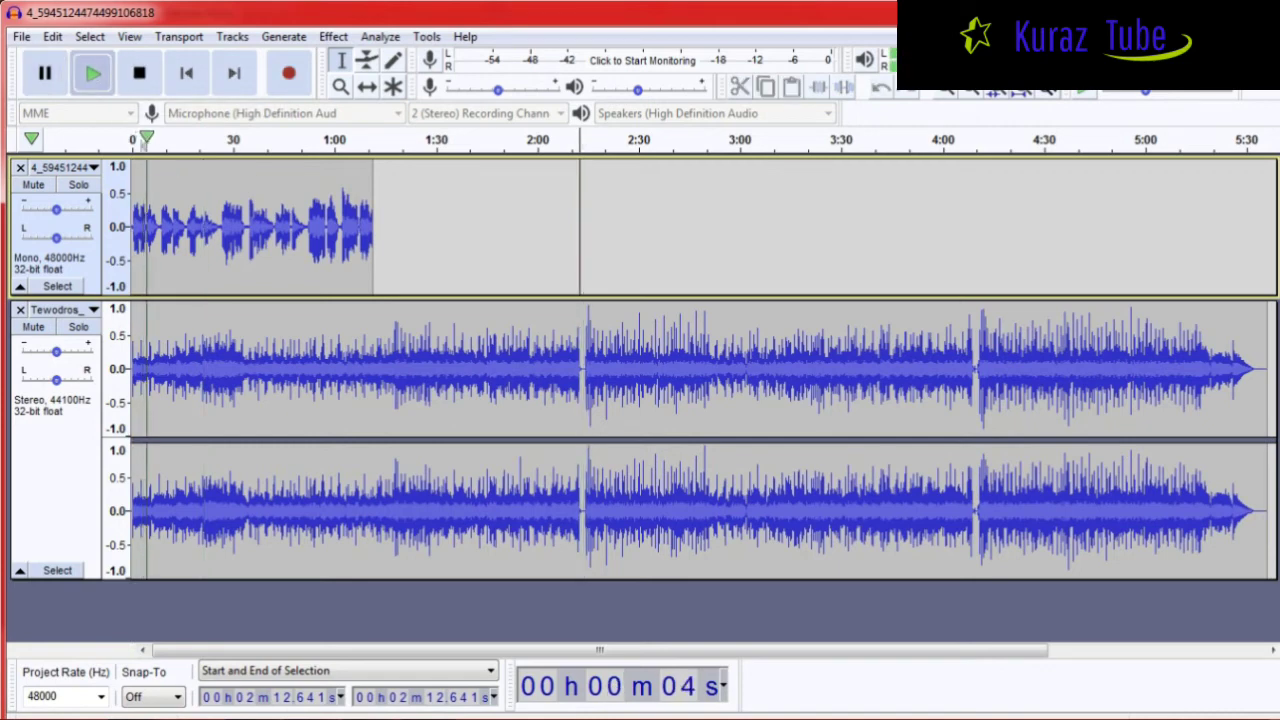
click(239, 226)
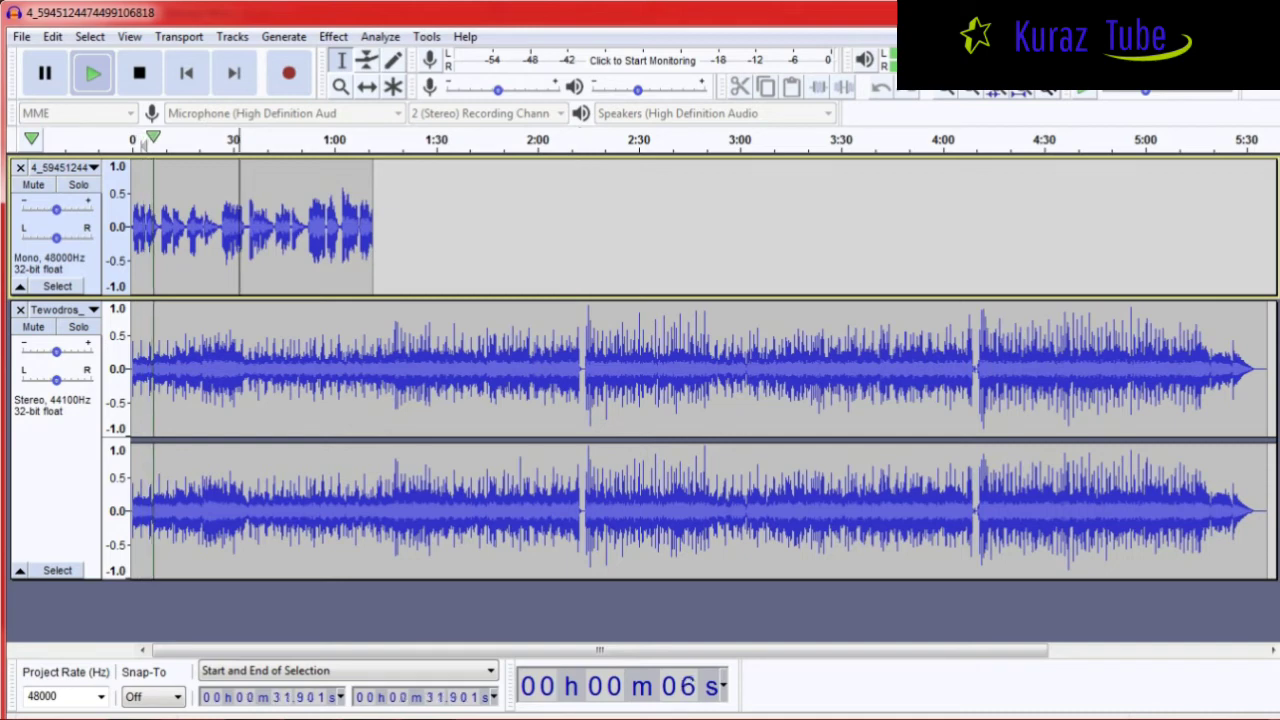
click(179, 369)
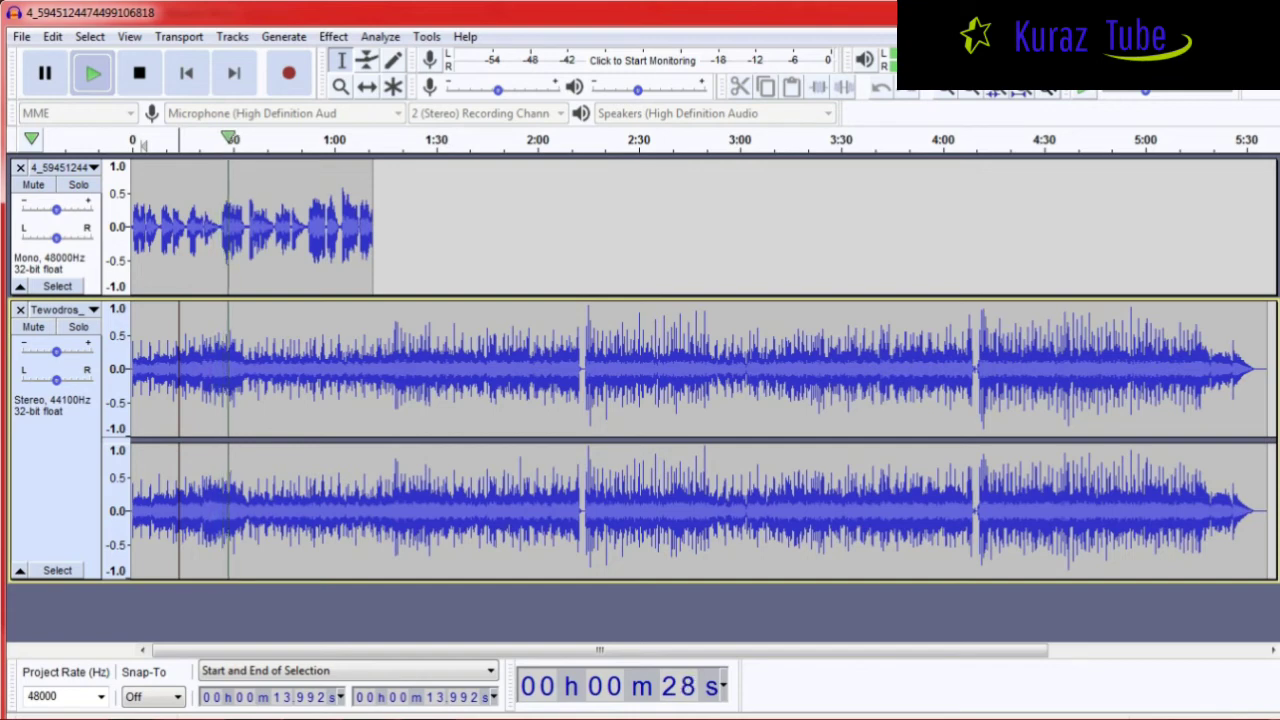
Select the entire voice recording clip in the upper track and pause the playback.
click(372, 226)
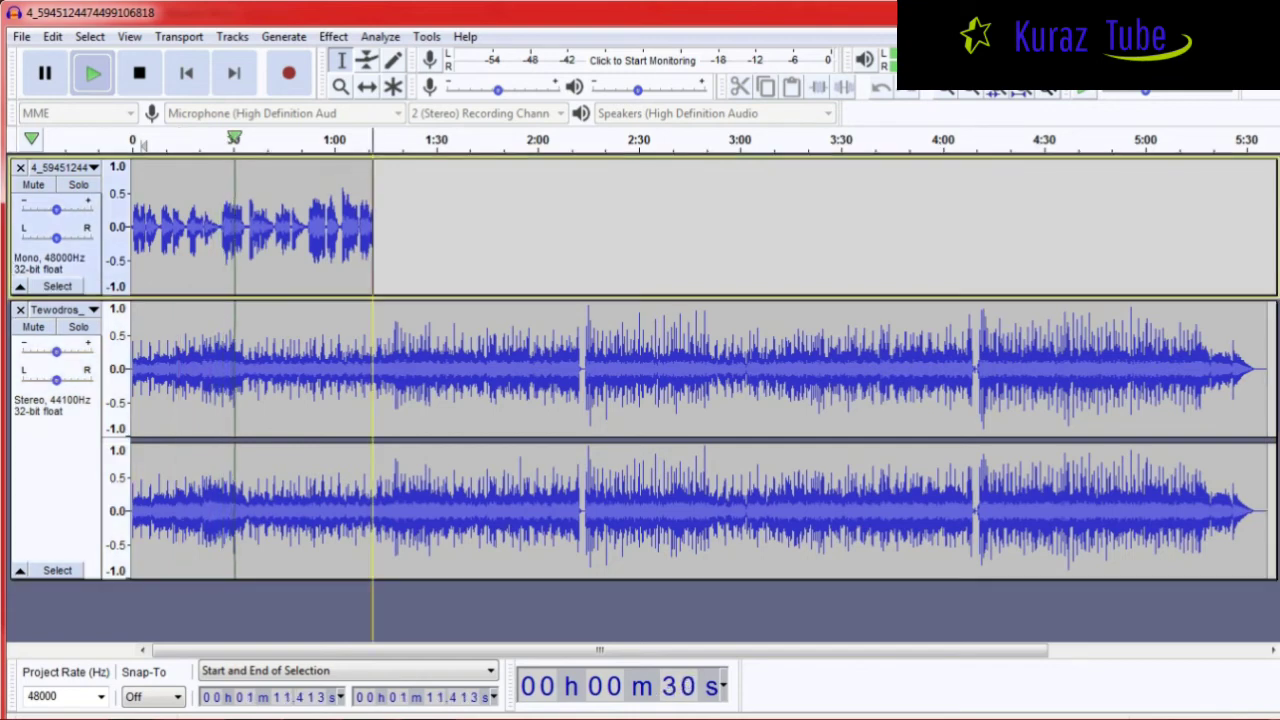
click(325, 226)
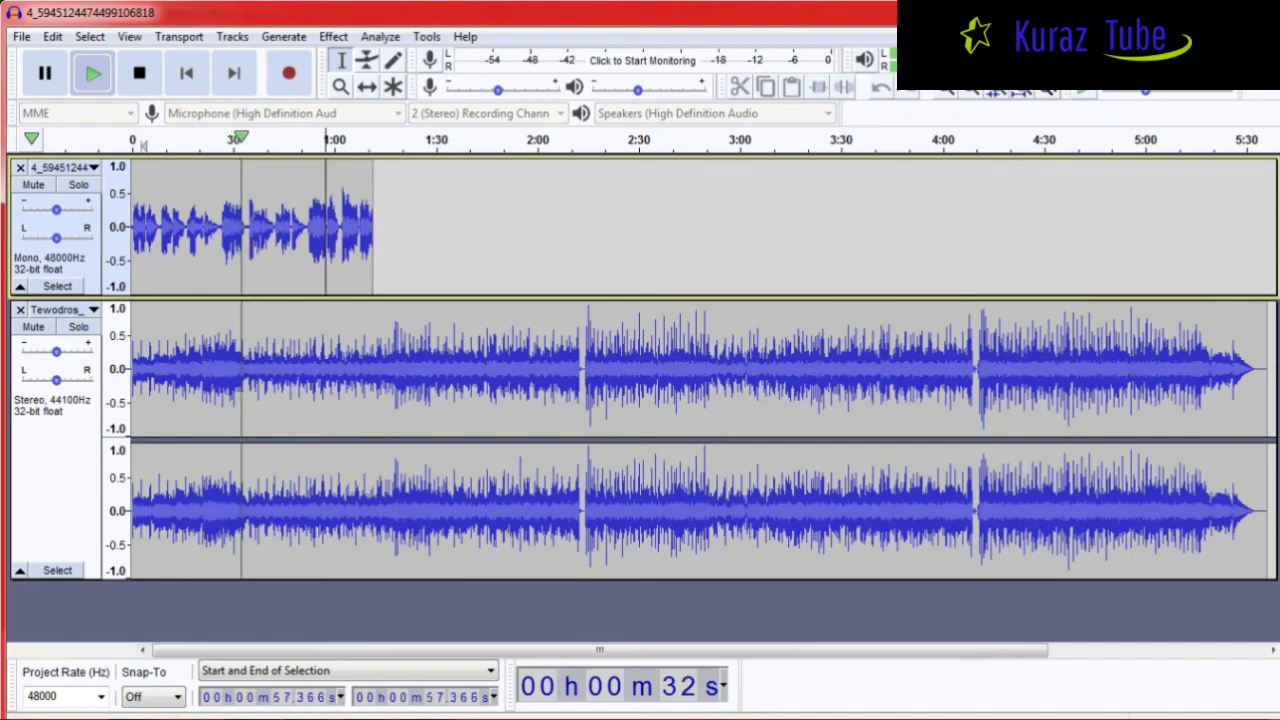
drag(155, 226, 372, 230)
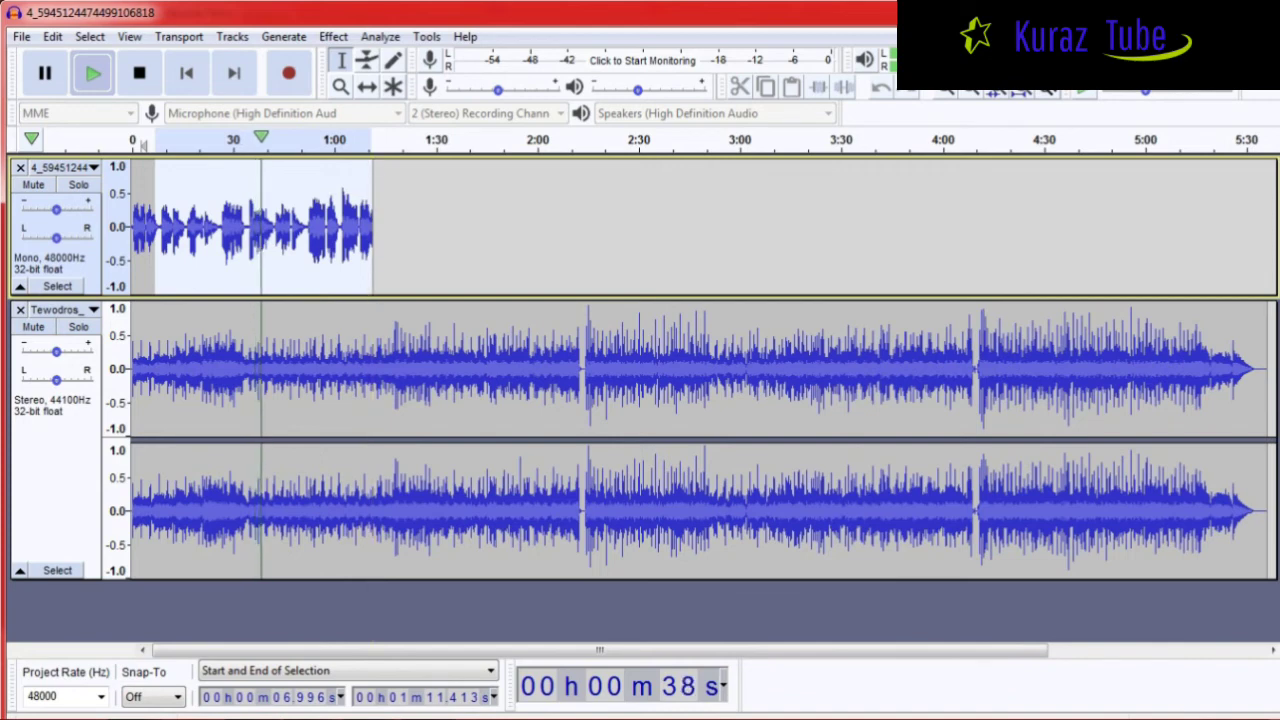
drag(372, 230, 784, 230)
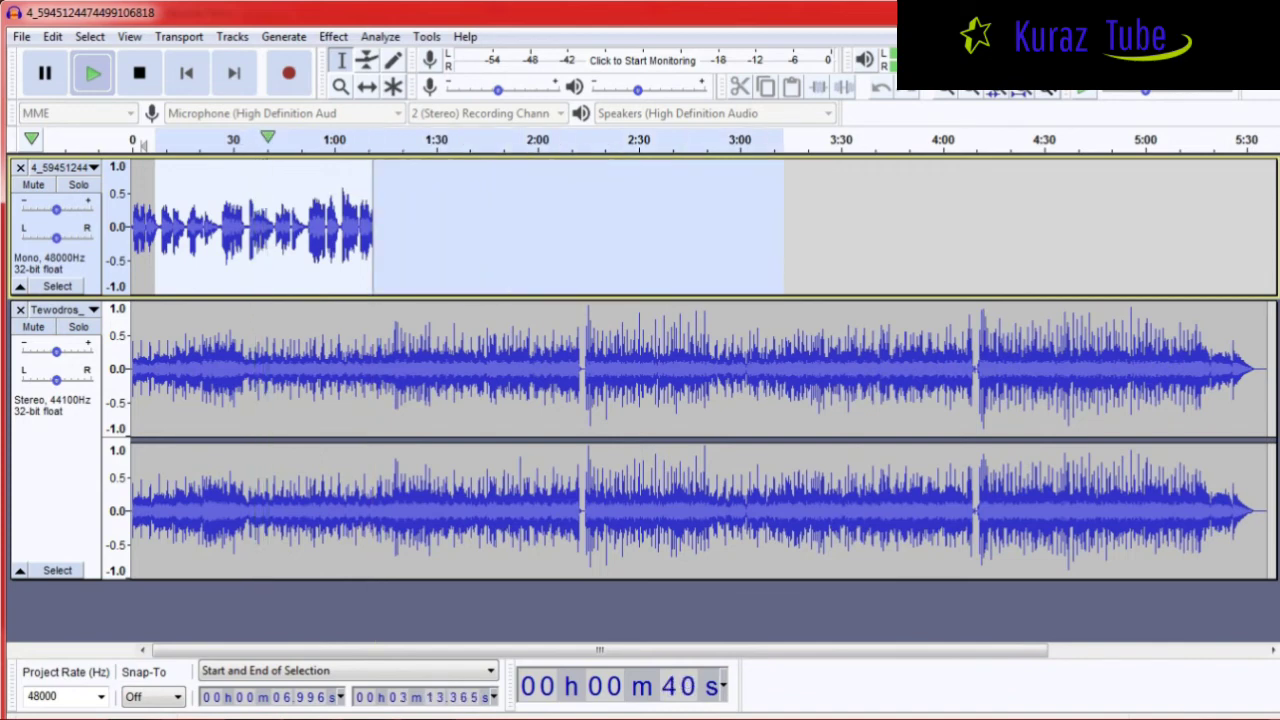
double_click(252, 227)
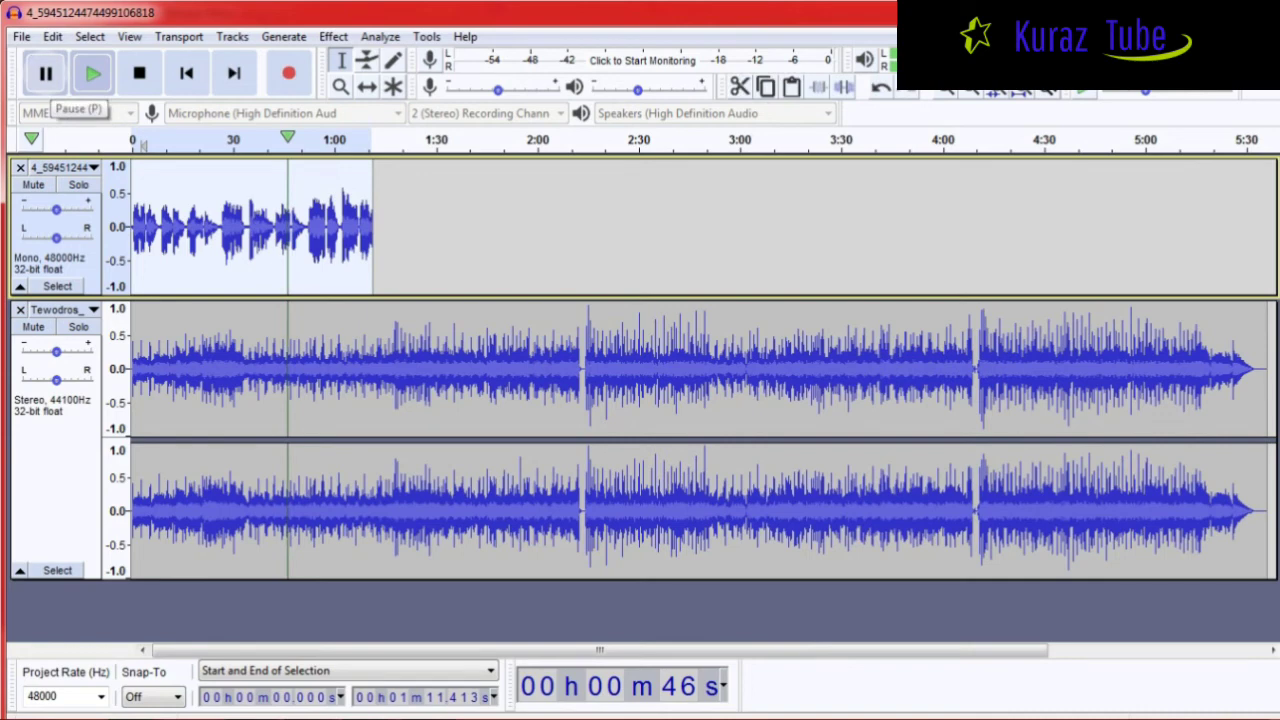
click(45, 73)
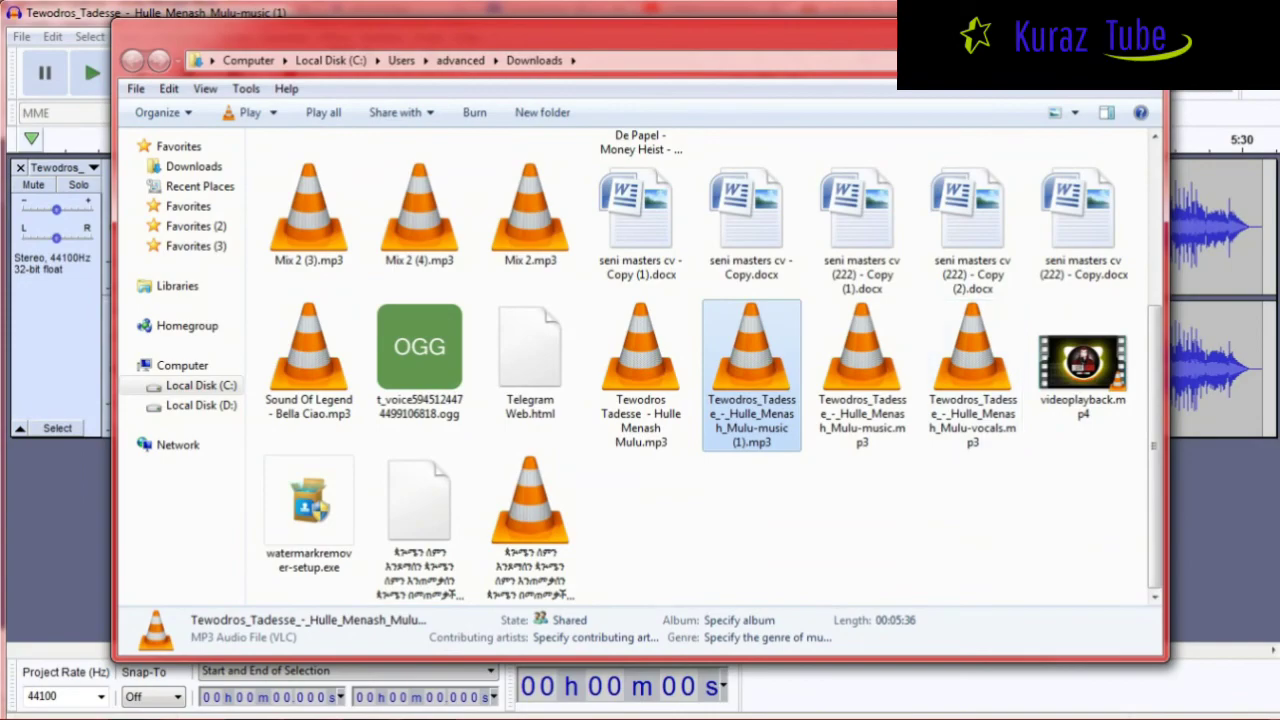
Switch to Chrome and show the kuraz Tube channel page on YouTube.
click(972, 520)
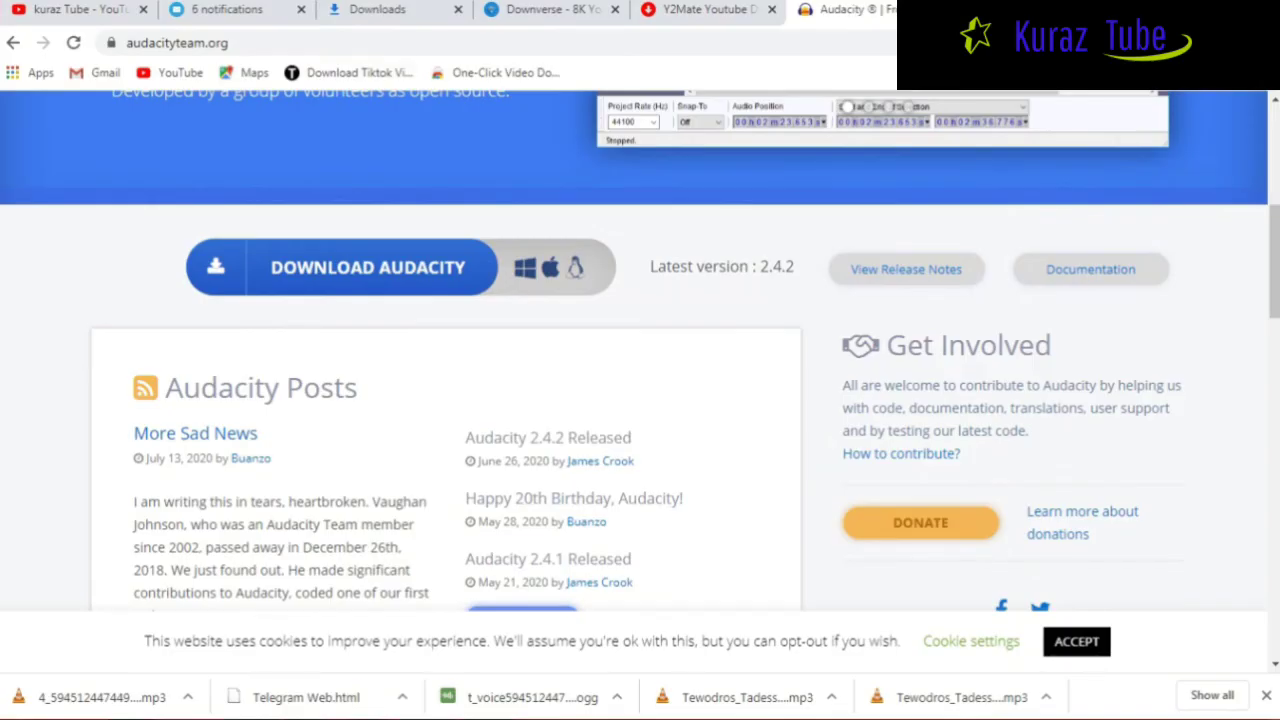
click(75, 9)
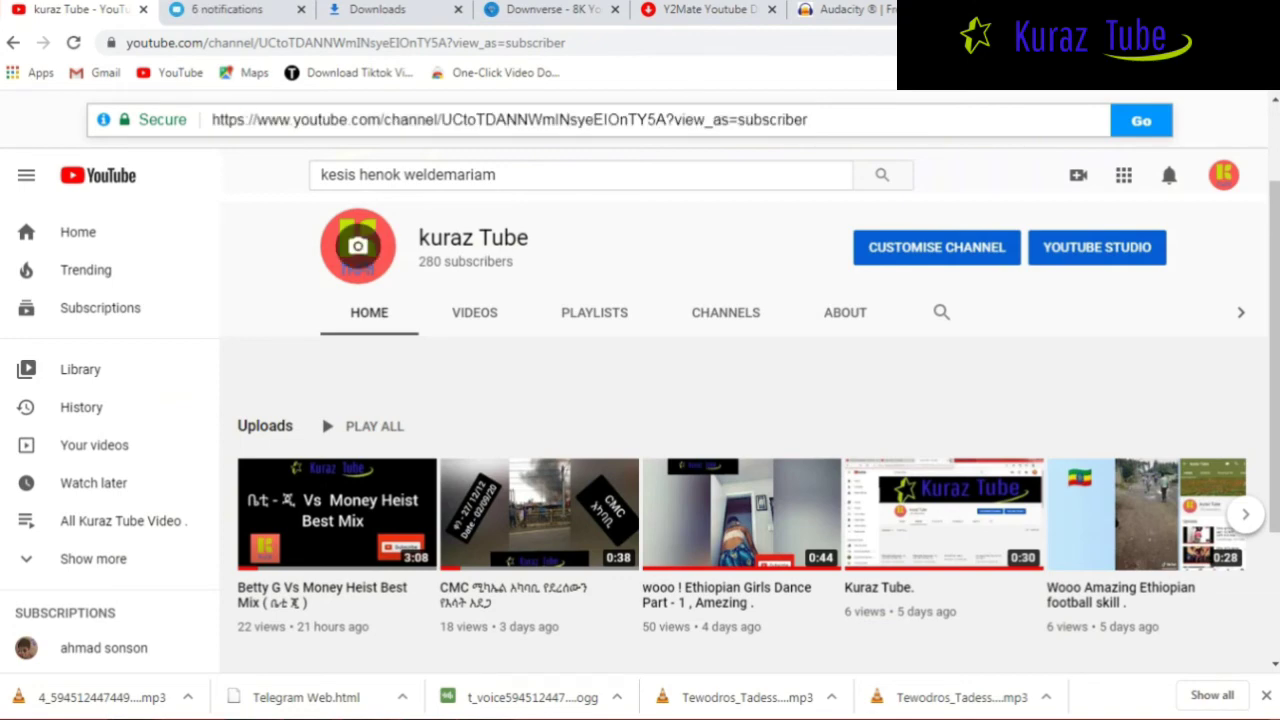
click(358, 246)
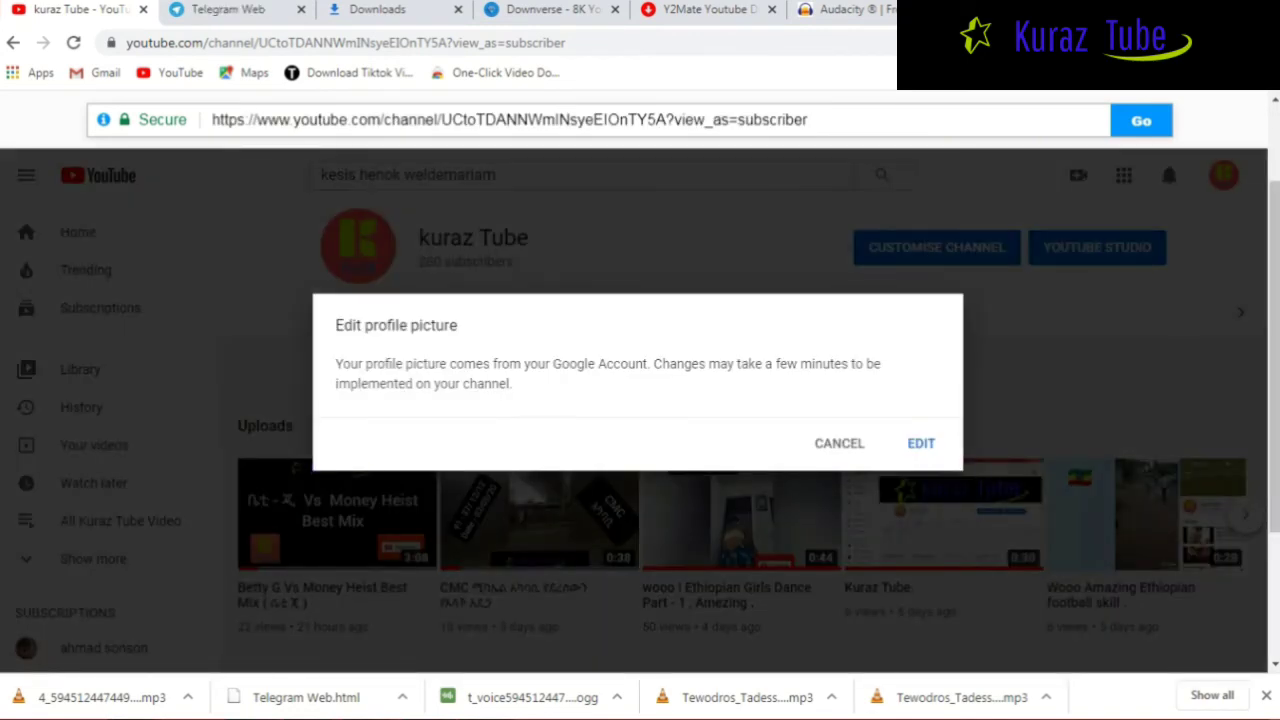
click(856, 442)
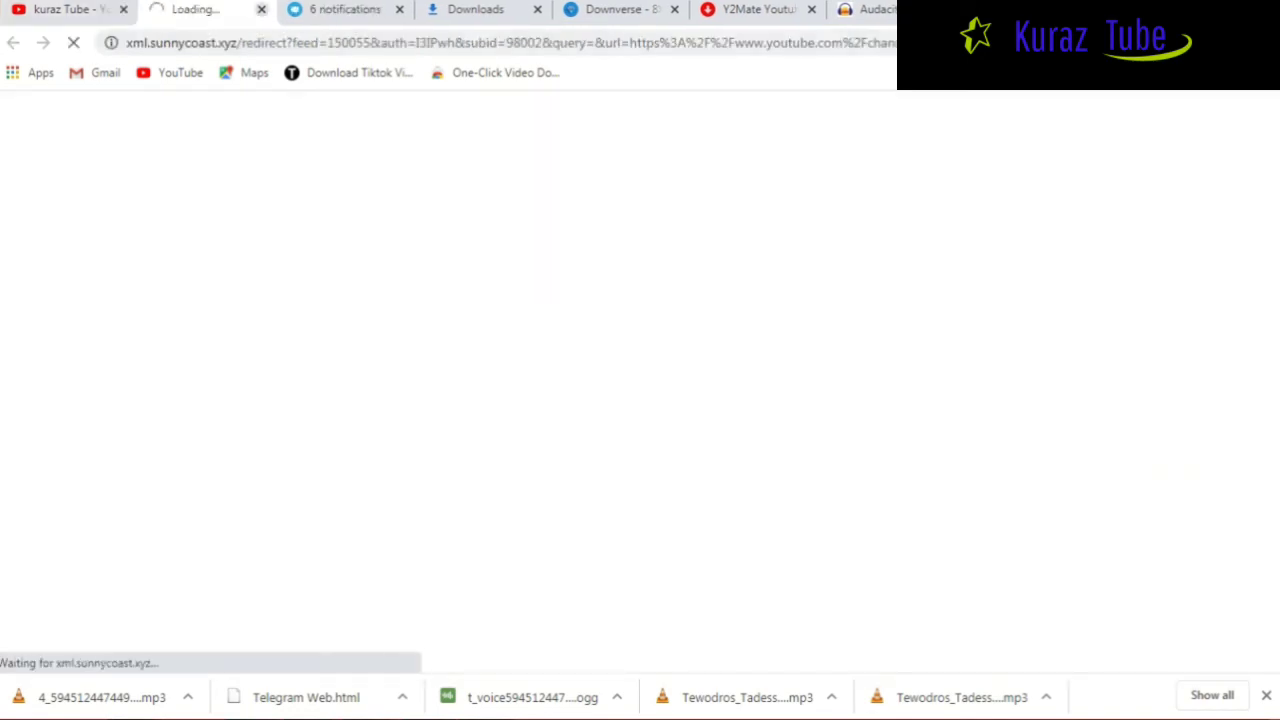
click(261, 9)
click(509, 119)
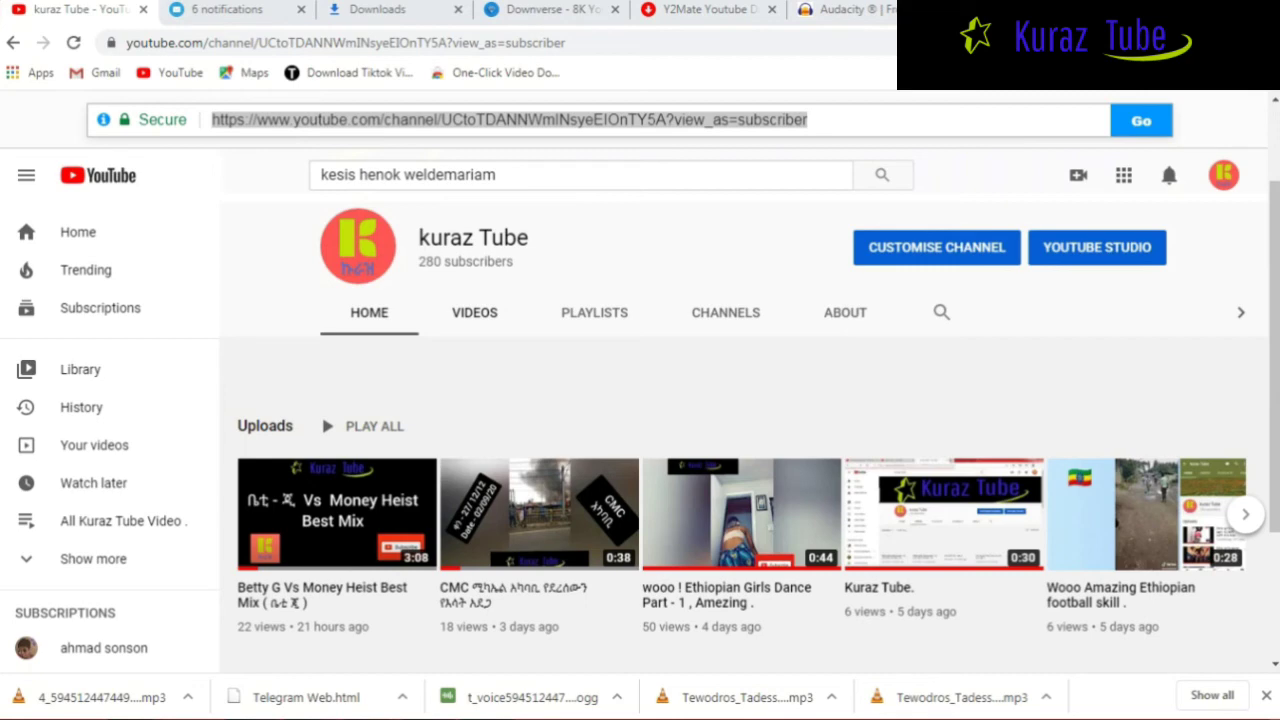
Play the channel's video "Betty G Vs Money Heist Best Mix", mute its sound and view it in cinema mode.
click(336, 513)
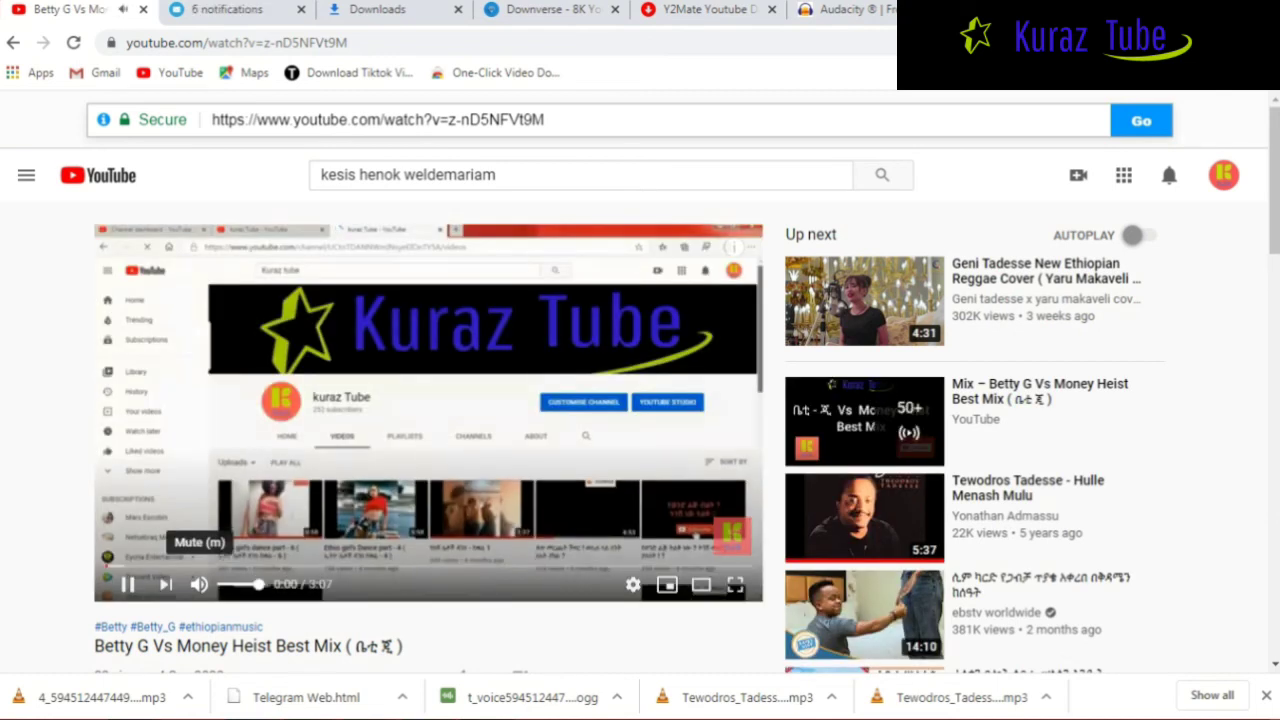
click(199, 584)
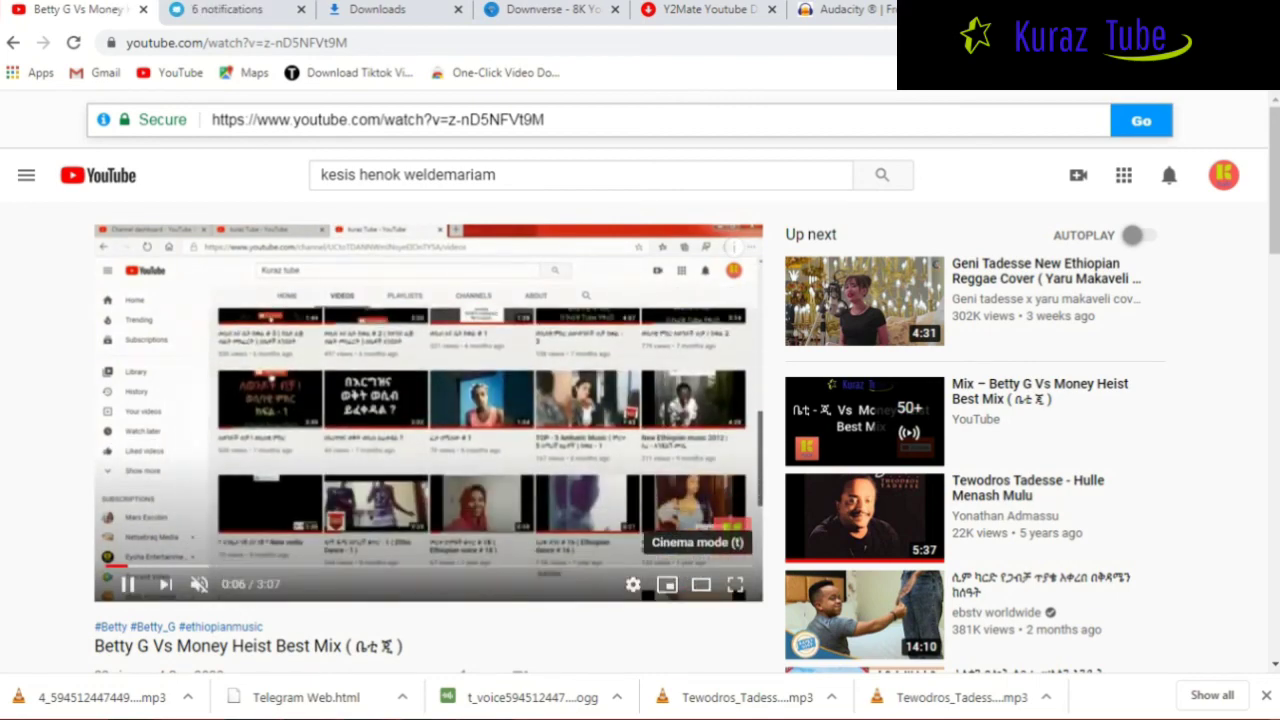
click(700, 584)
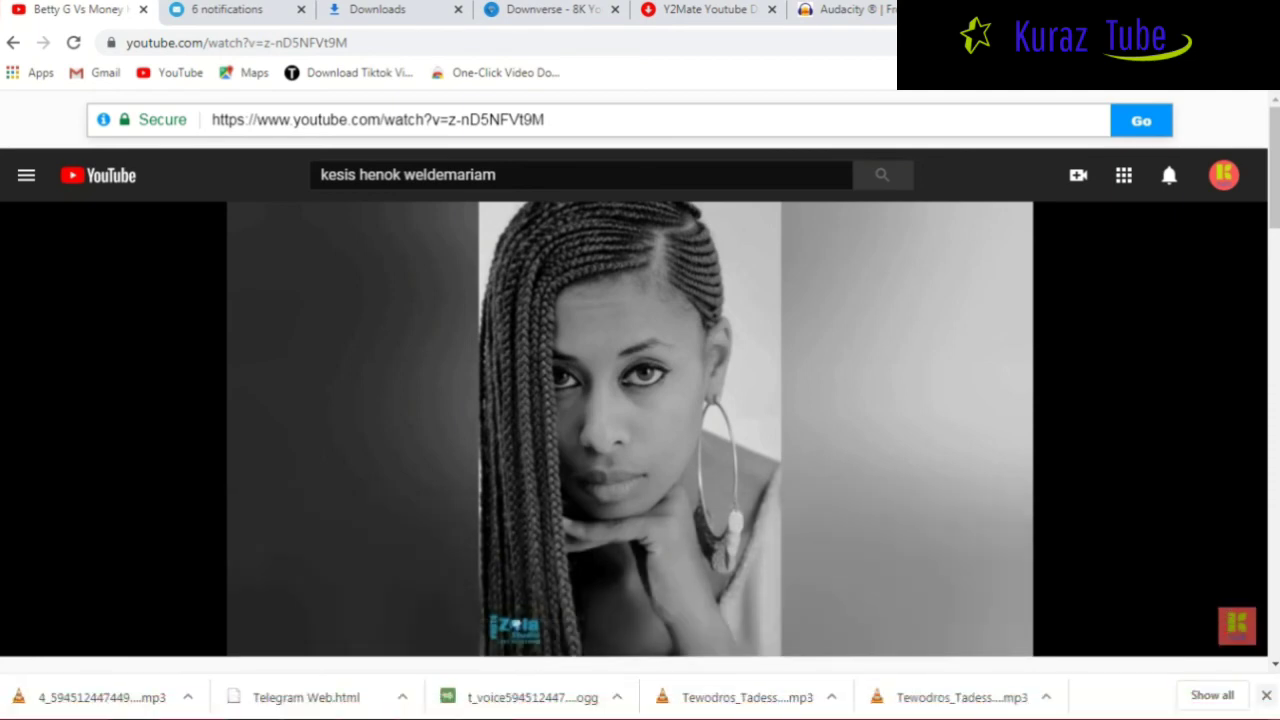
Hide the downloads bar and clear the old query from YouTube's search box, closing the pop-up advert tab.
click(1266, 695)
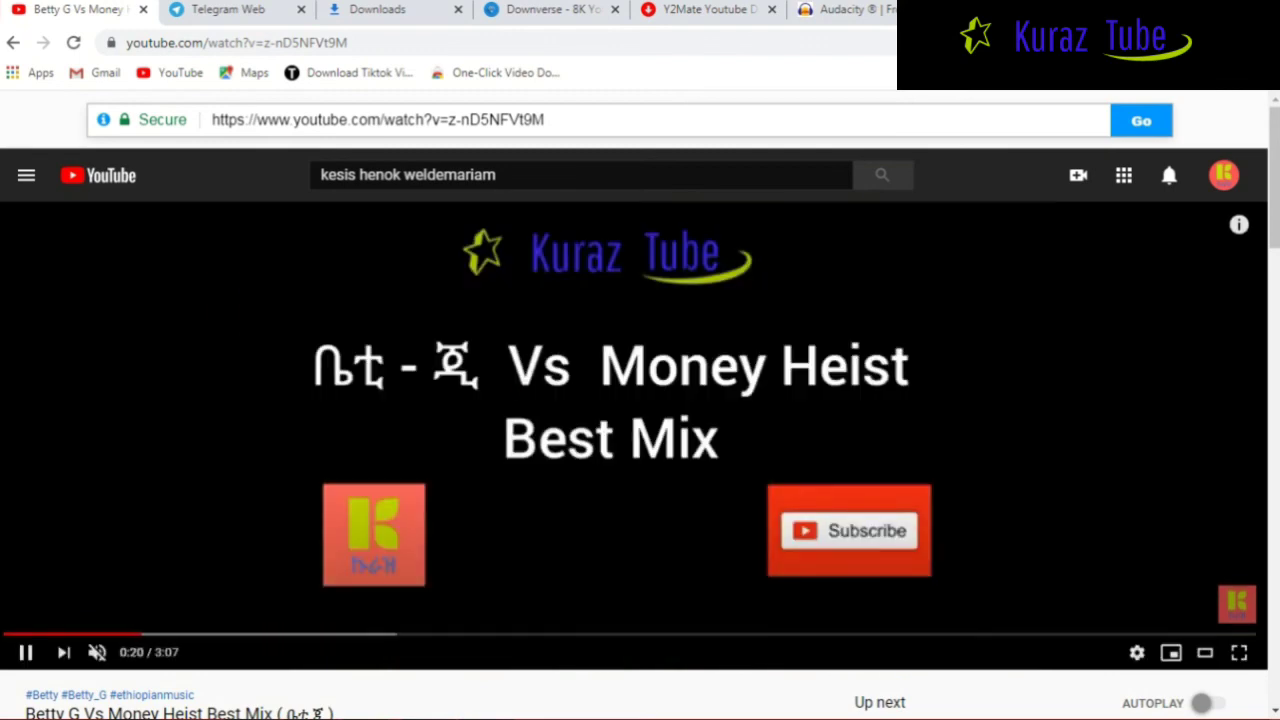
click(497, 175)
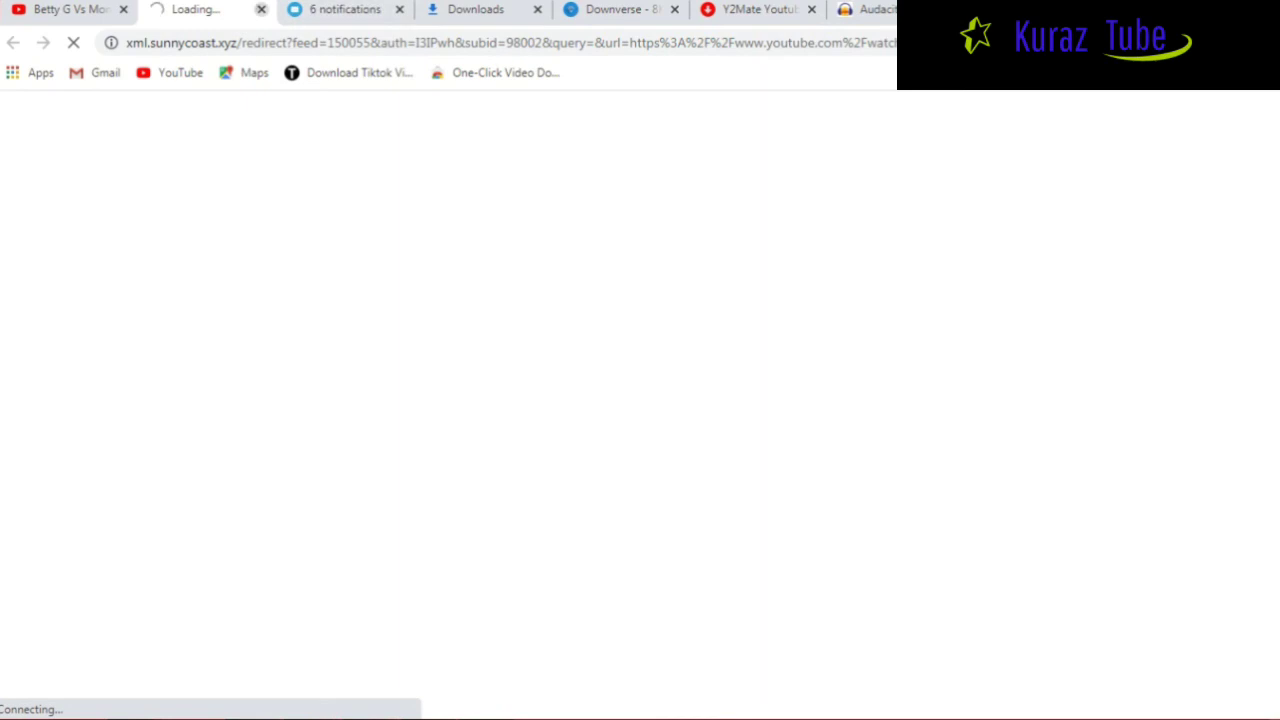
click(261, 9)
key(ctrl+a)
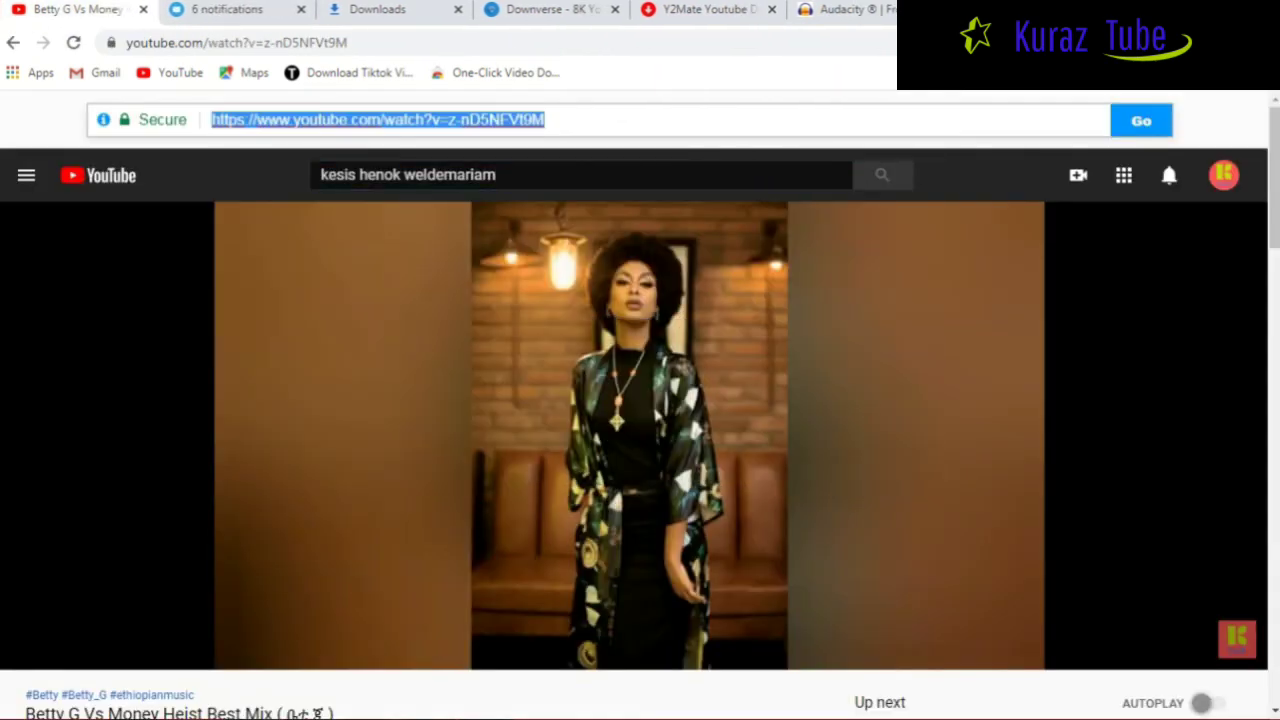
drag(497, 175, 320, 175)
key(BackSpace)
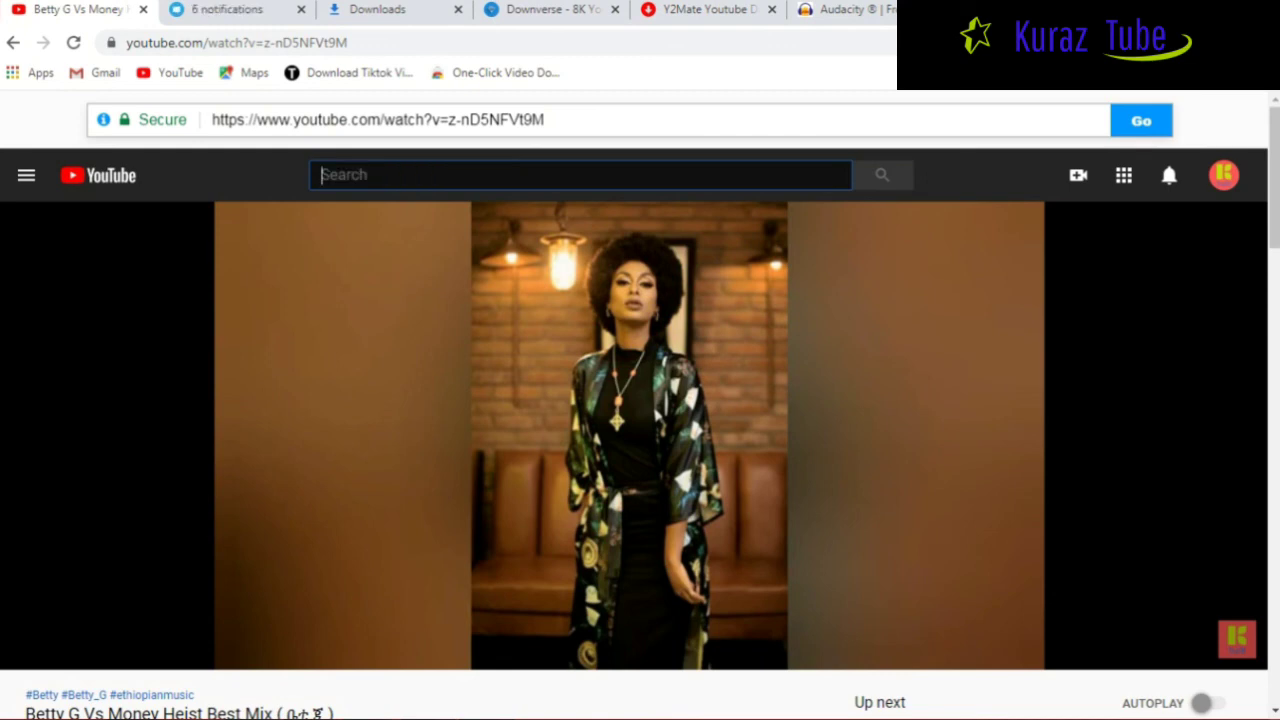
click(1223, 175)
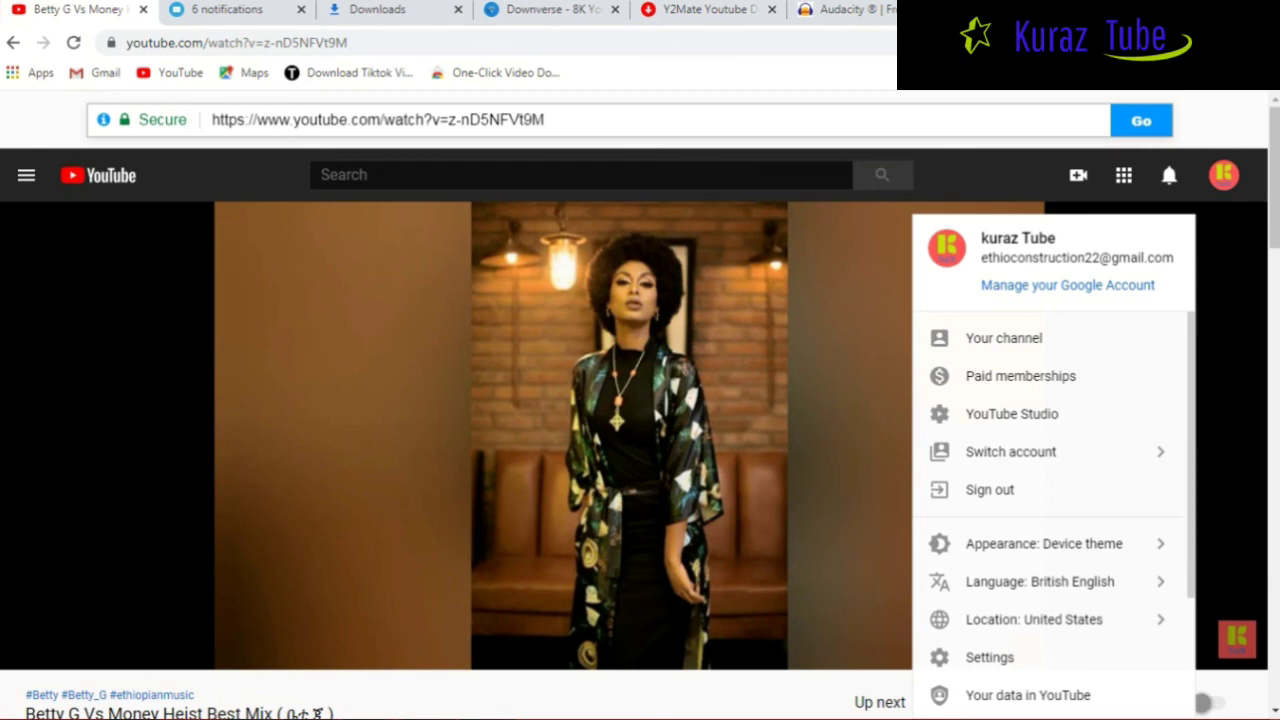
click(1223, 175)
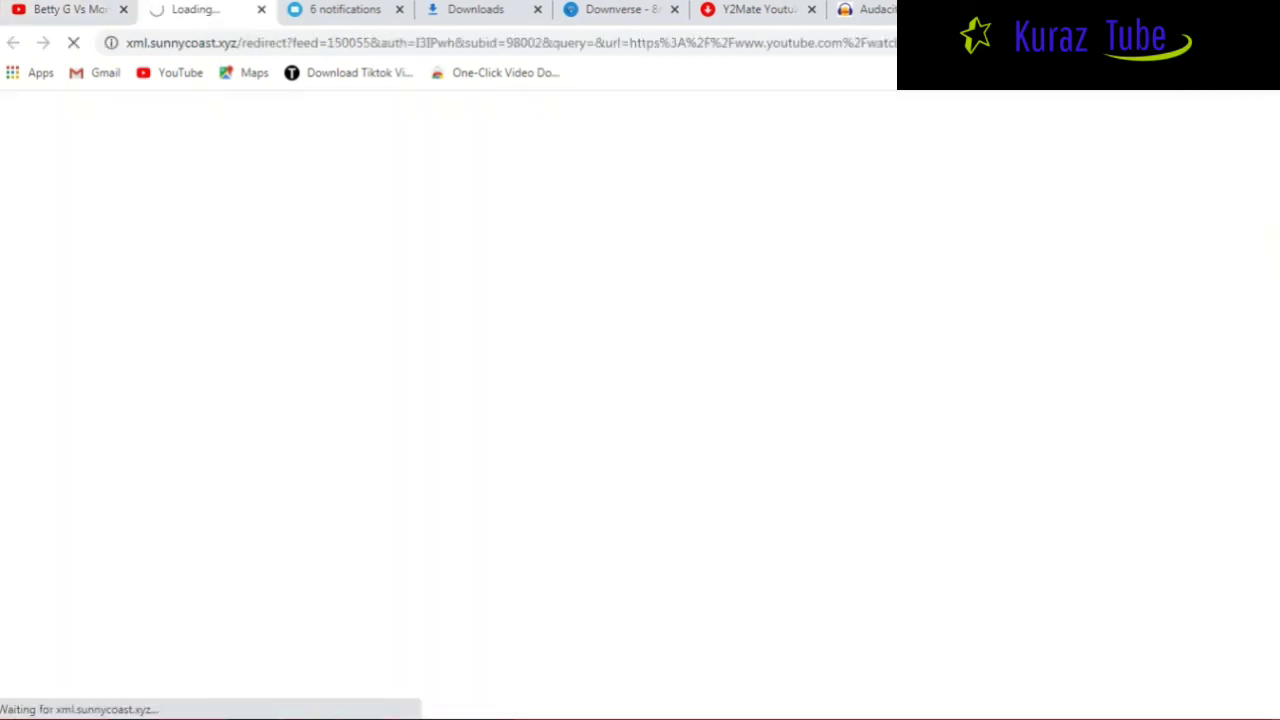
key(ctrl+w)
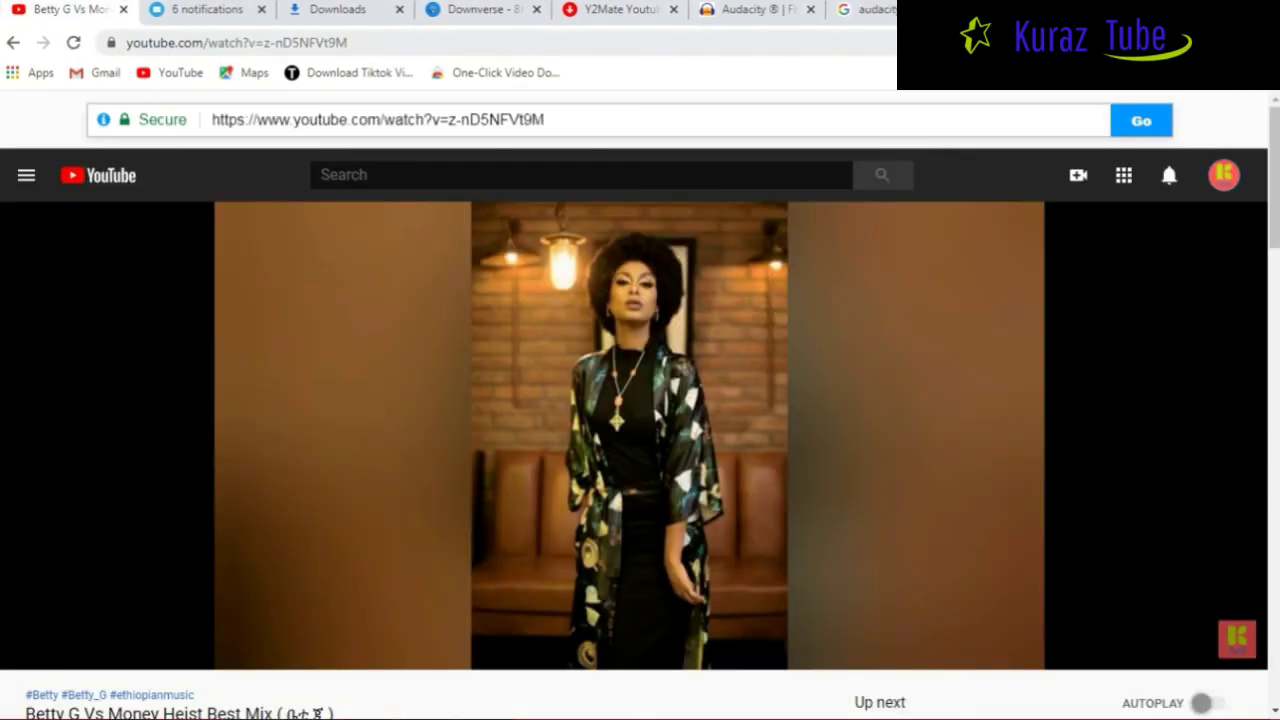
Show the video's title and description below the player and highlight the line with its views and upload date.
click(377, 119)
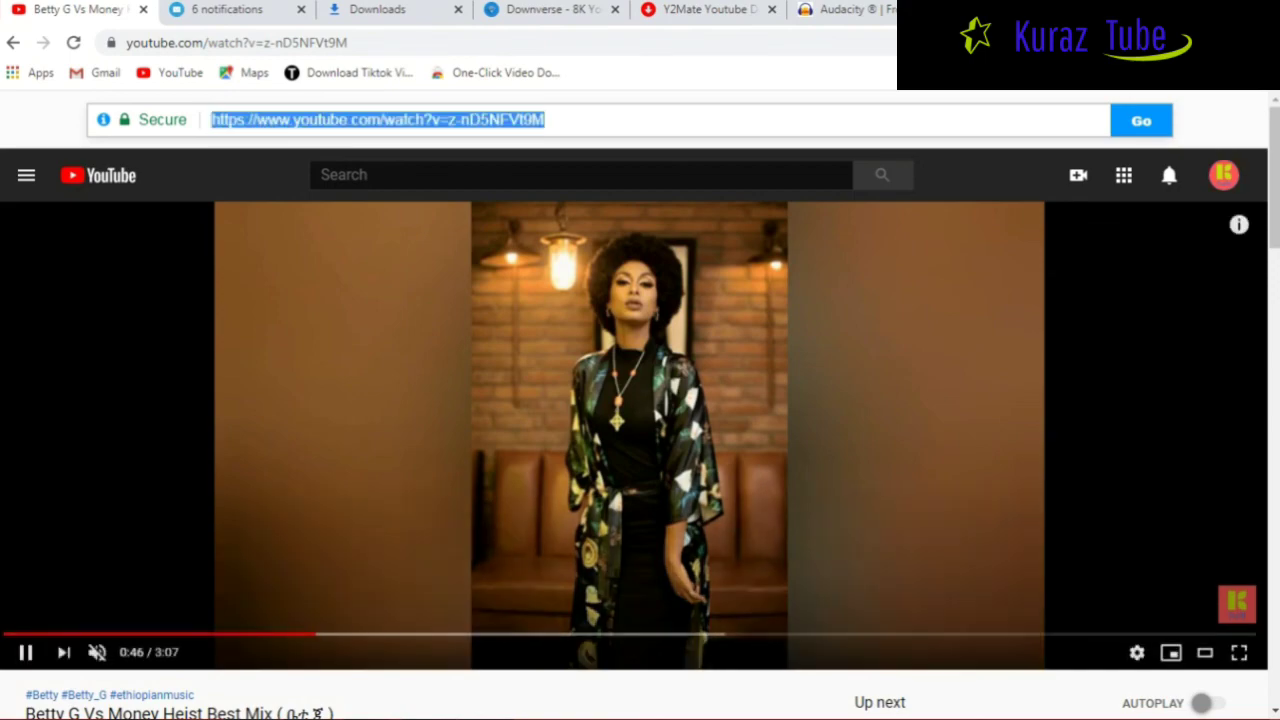
scroll(640, 450, down, 4)
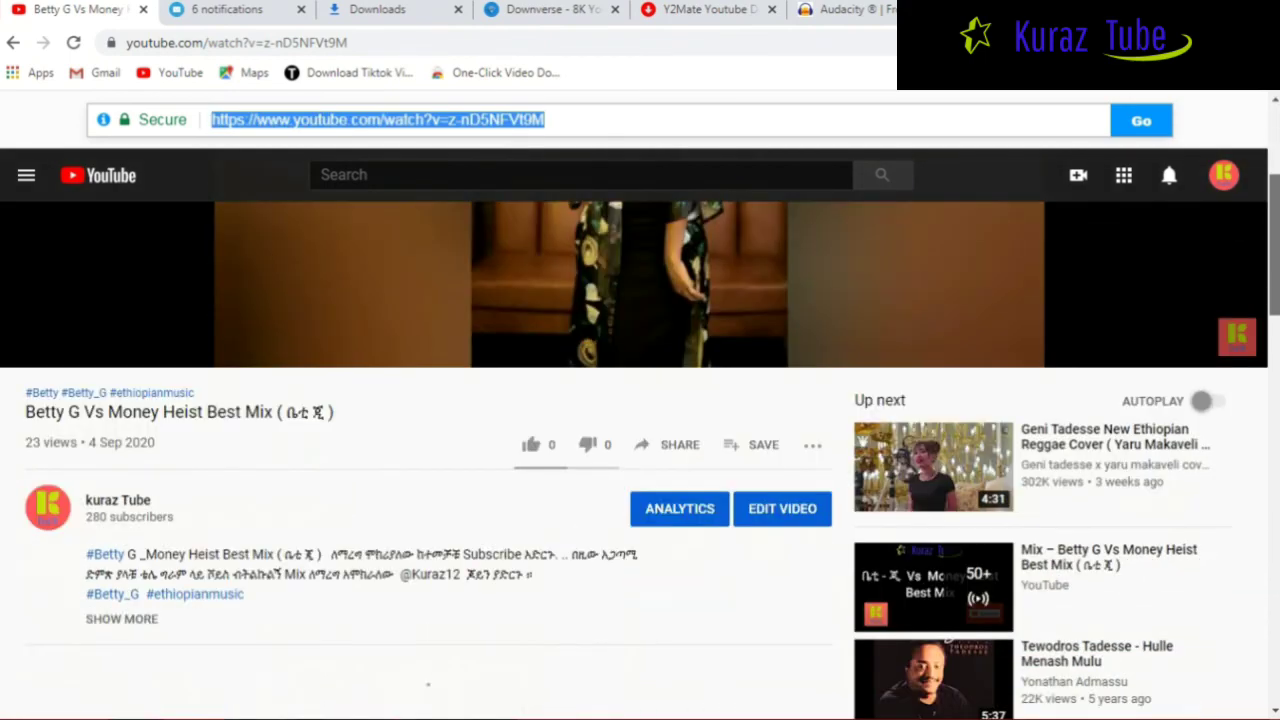
scroll(640, 450, down, 1)
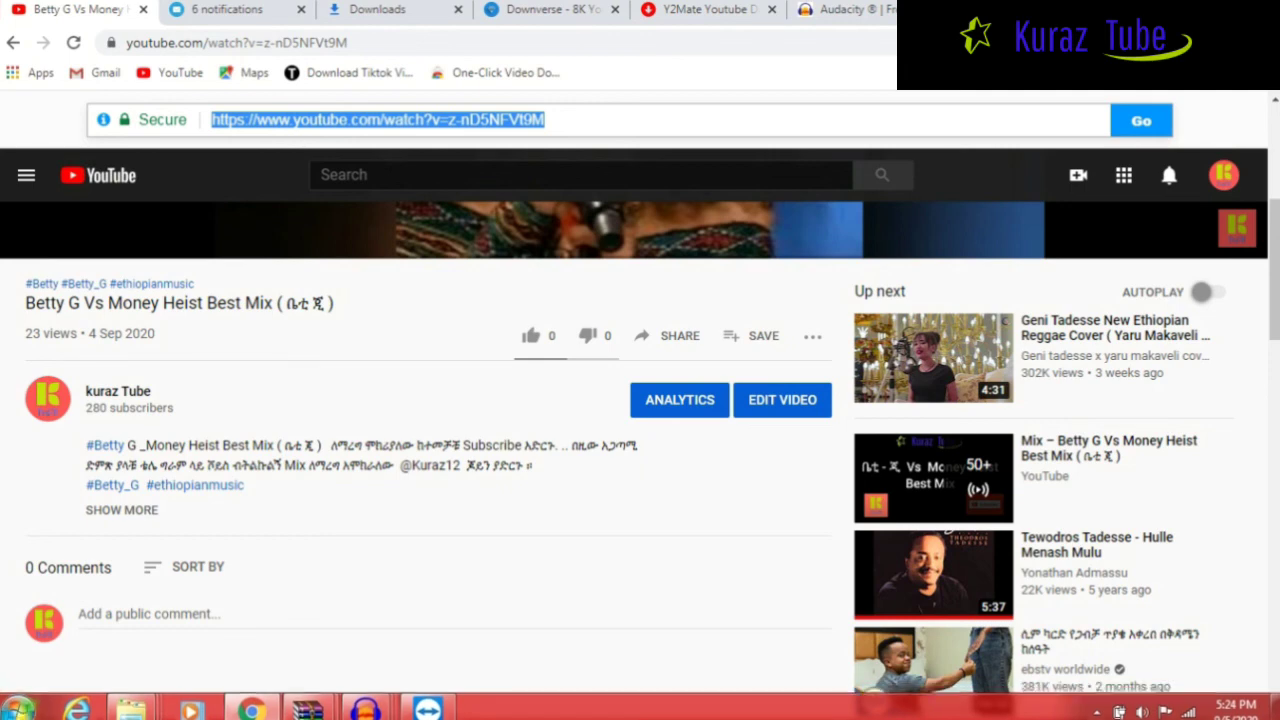
drag(22, 374, 20, 330)
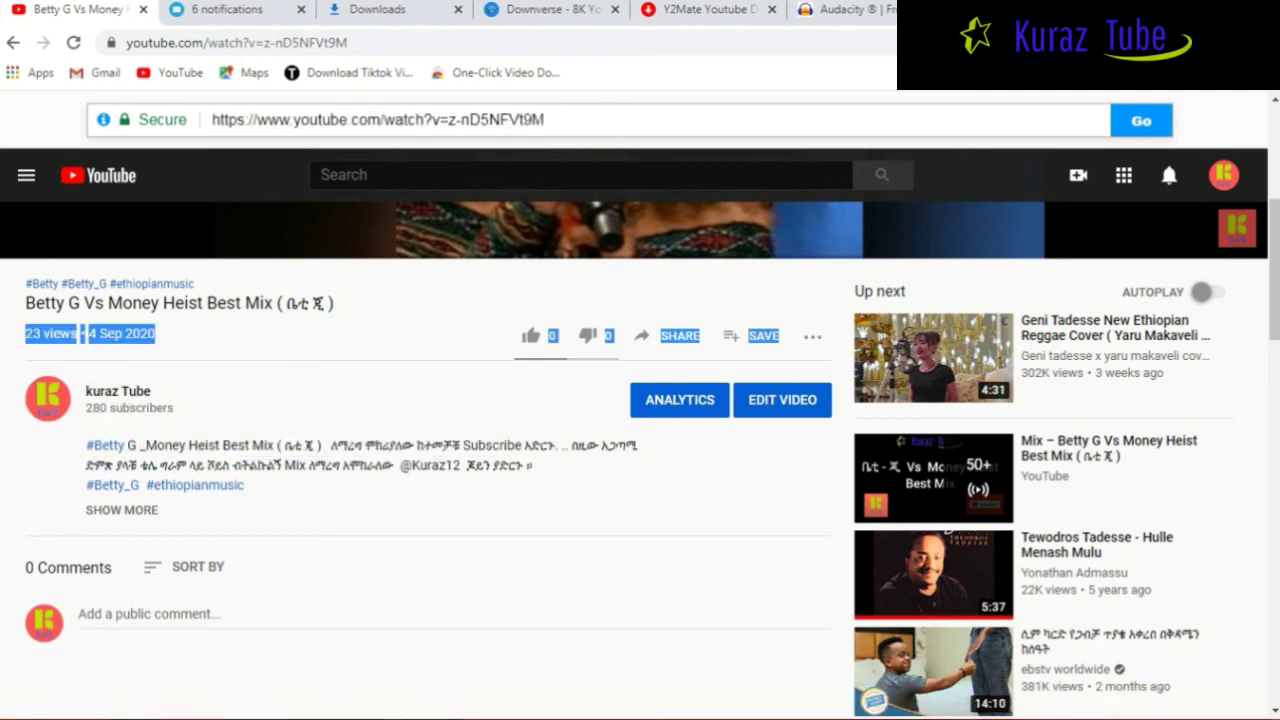